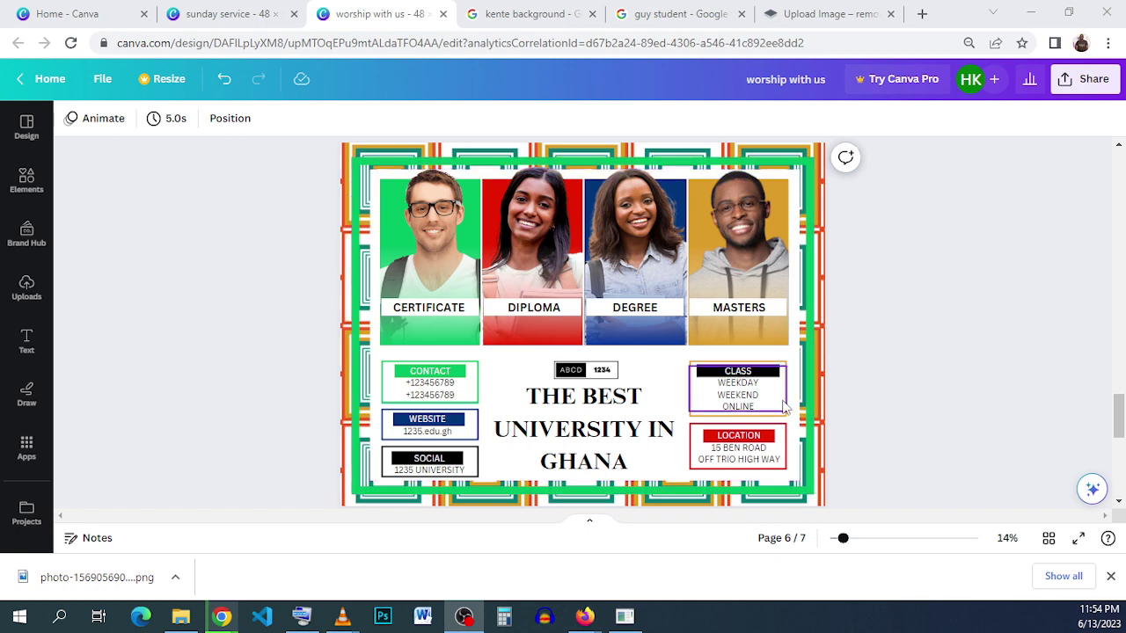
Step: Review the 48 × 36 in custom design size on the Canva home page and open the "sunday service" design
left_click(96, 17)
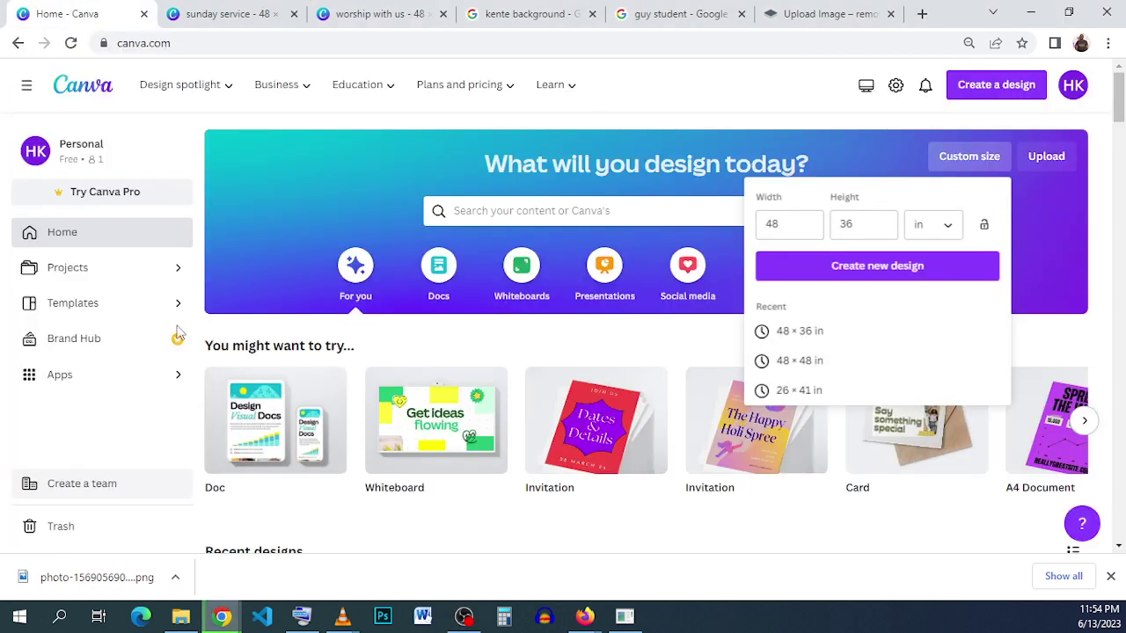
left_click(1080, 205)
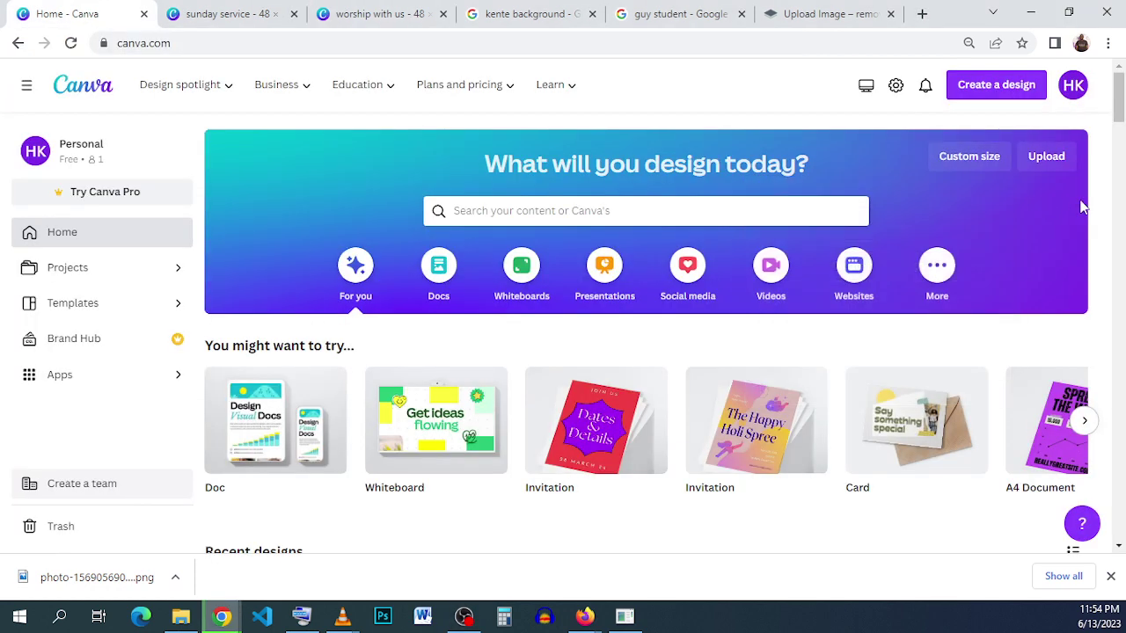
left_click(987, 172)
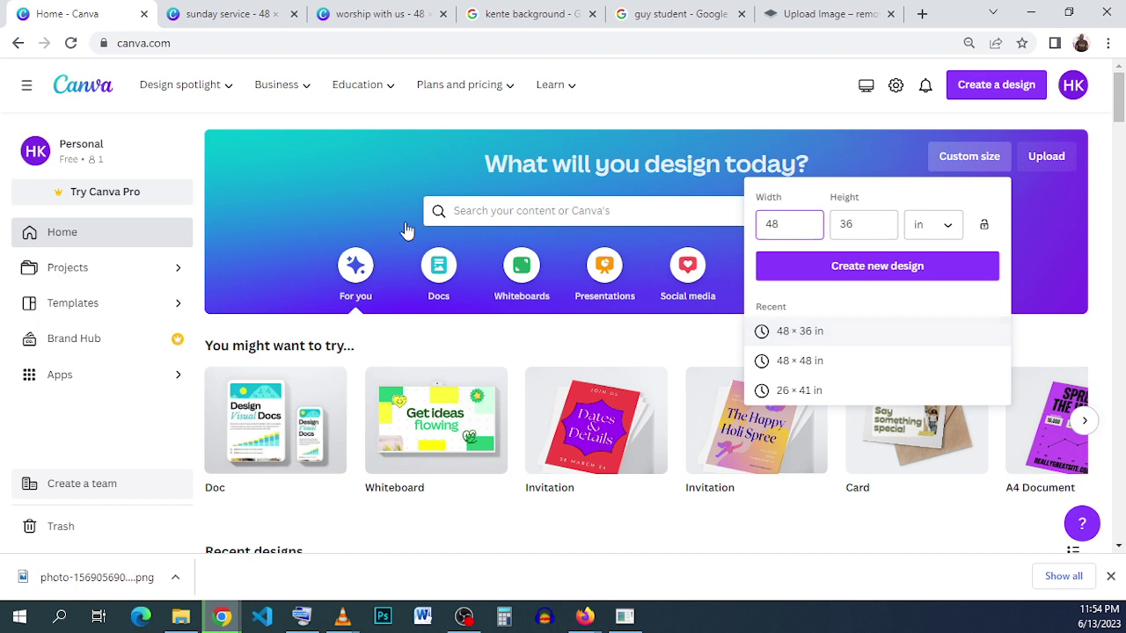
left_click(236, 16)
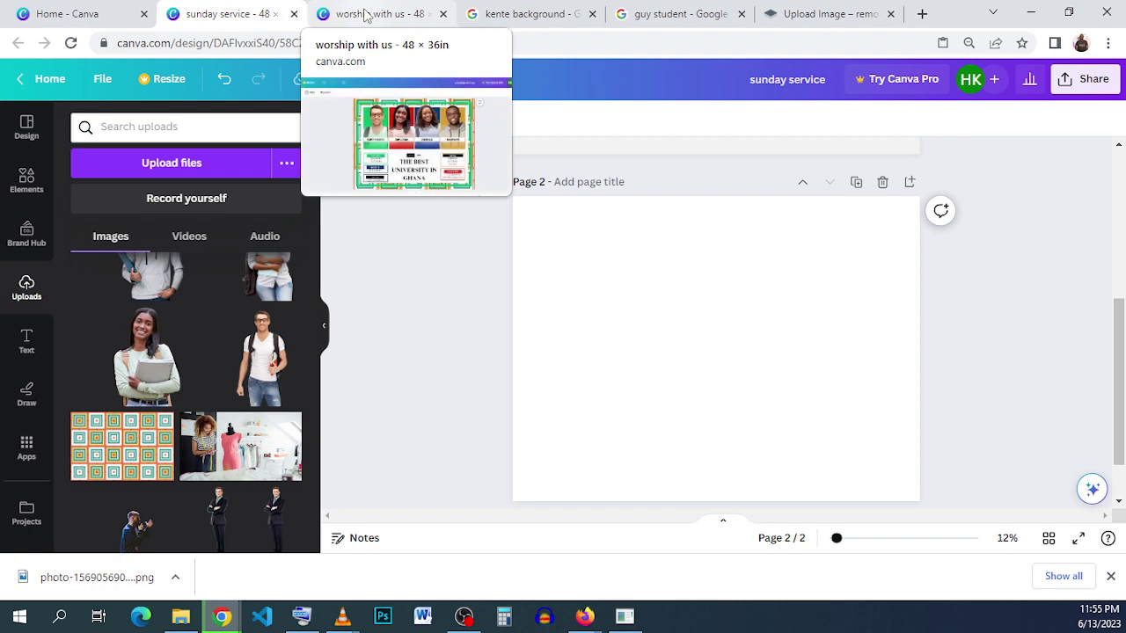
Step: Browse the Google image results for "kente background" to examine the available kente patterns
left_click(547, 14)
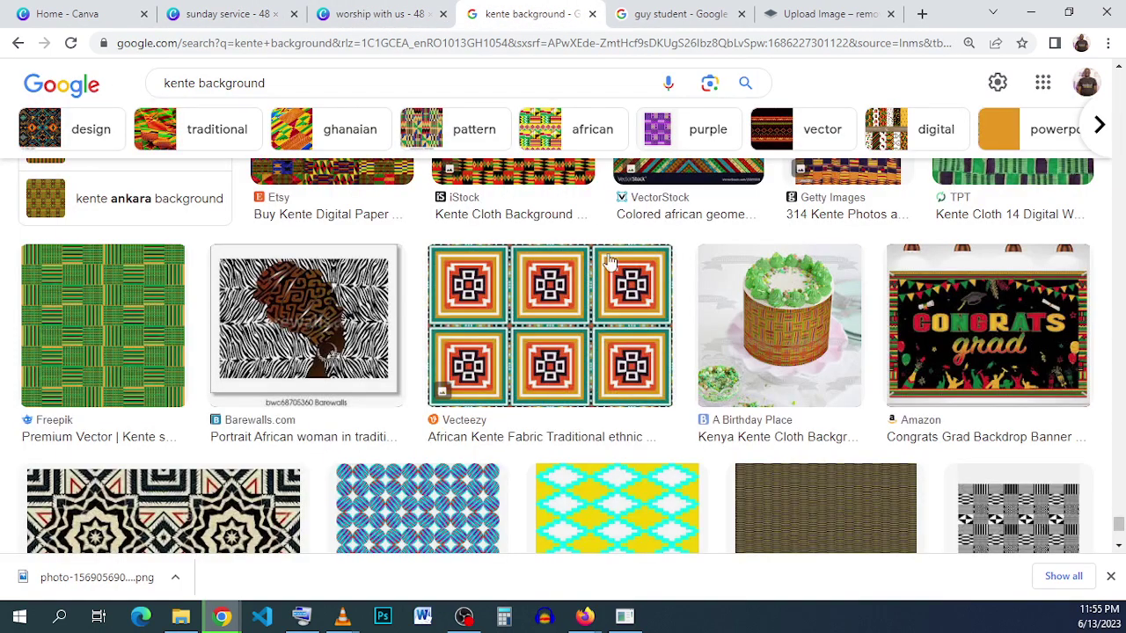
scroll(630, 304, "down", 15)
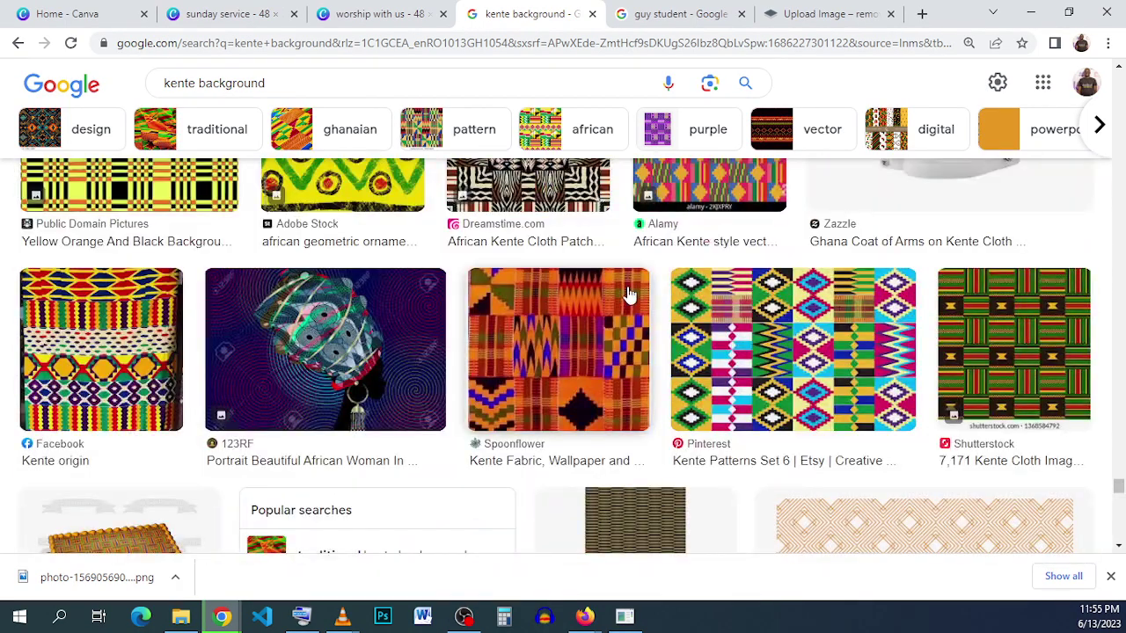
scroll(631, 295, "up", 5)
scroll(629, 298, "down", 10)
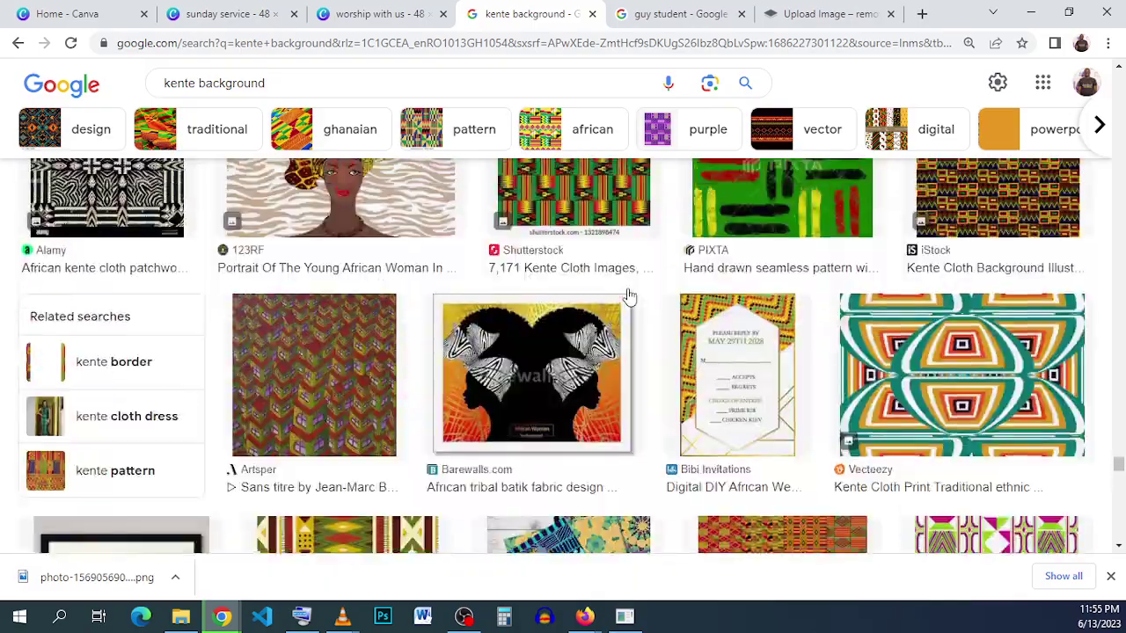
scroll(630, 297, "up", 10)
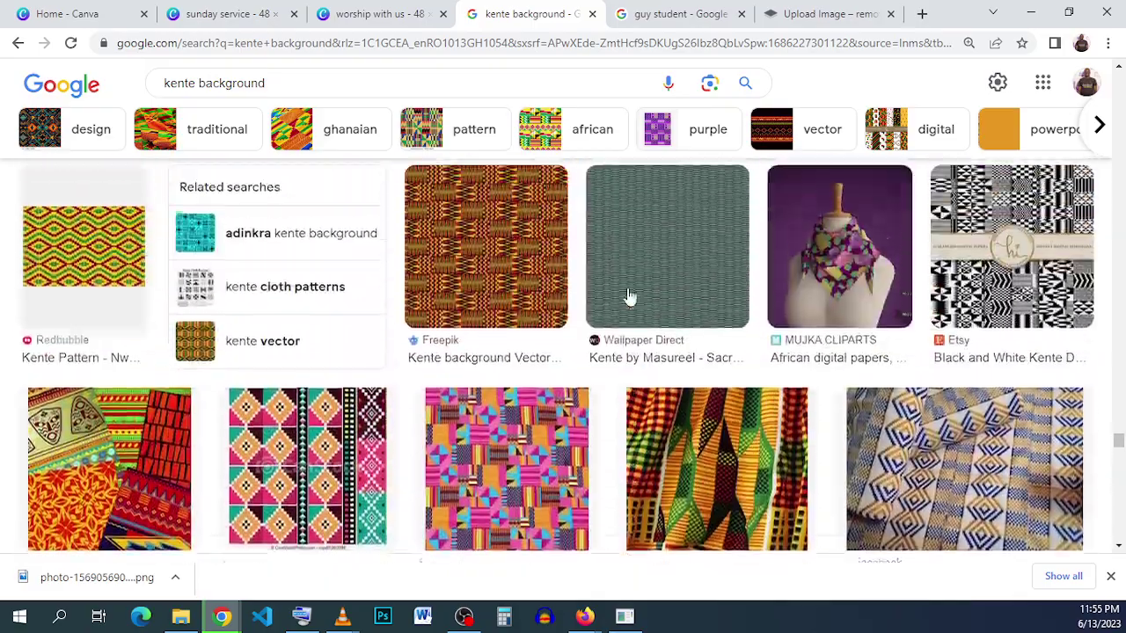
scroll(630, 297, "up", 1)
scroll(629, 297, "up", 10)
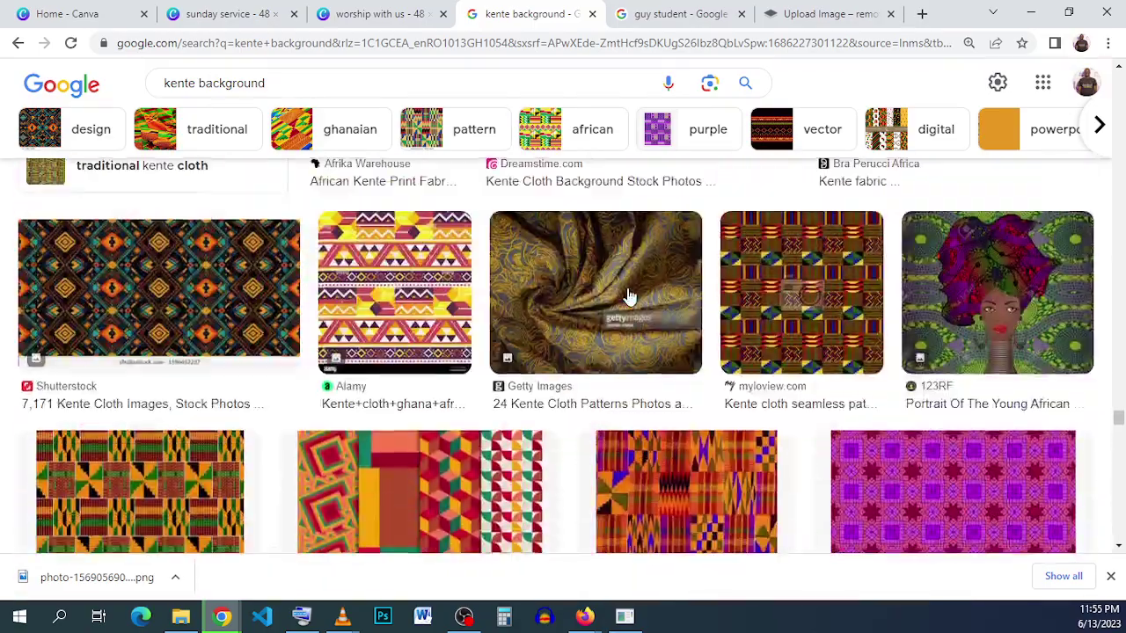
scroll(630, 297, "up", 10)
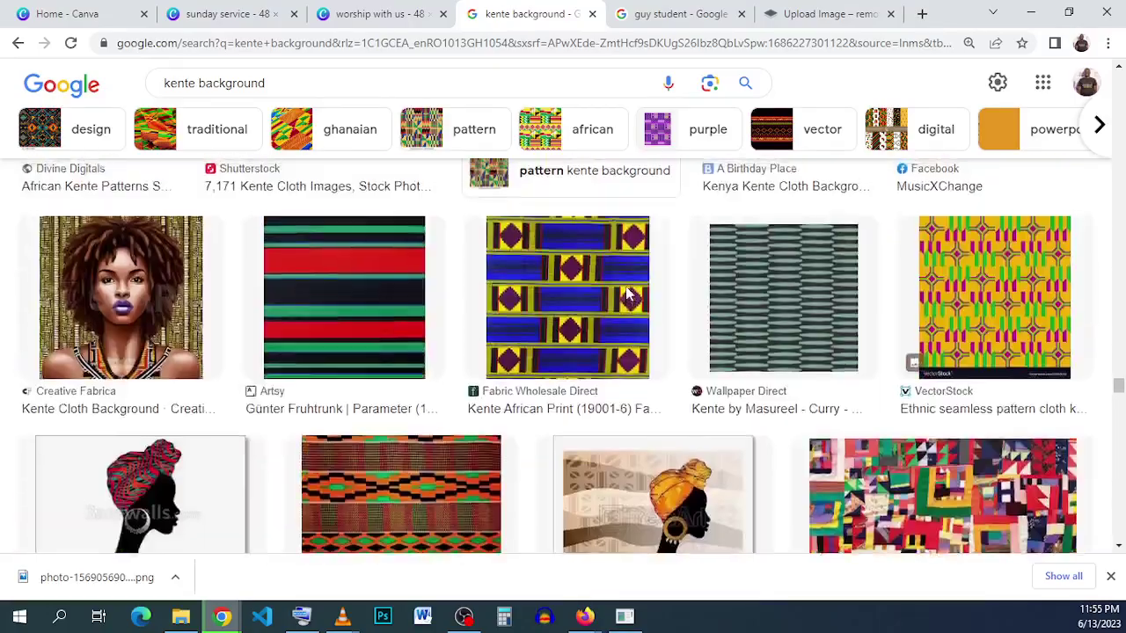
scroll(630, 297, "up", 5)
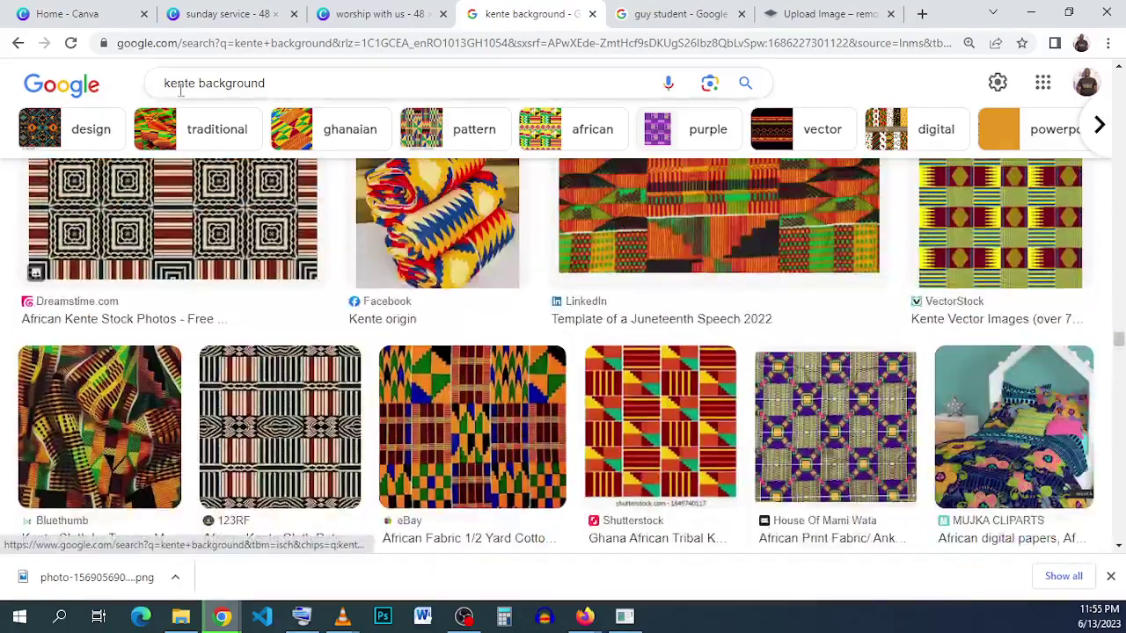
left_click_drag(166, 83, 327, 79)
left_click(393, 85)
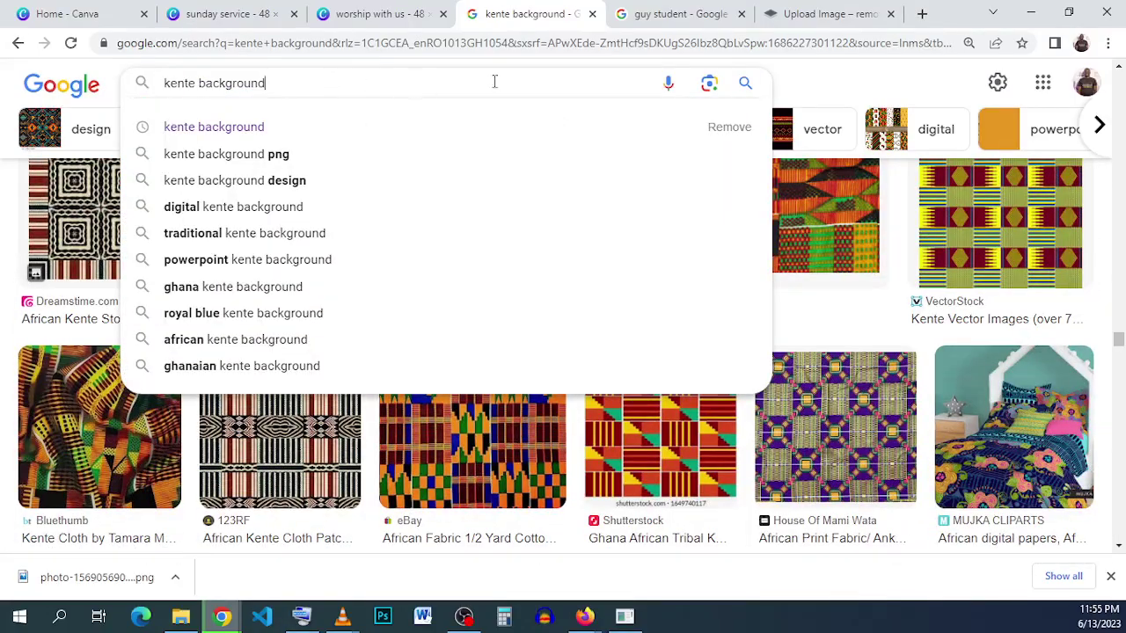
left_click(787, 88)
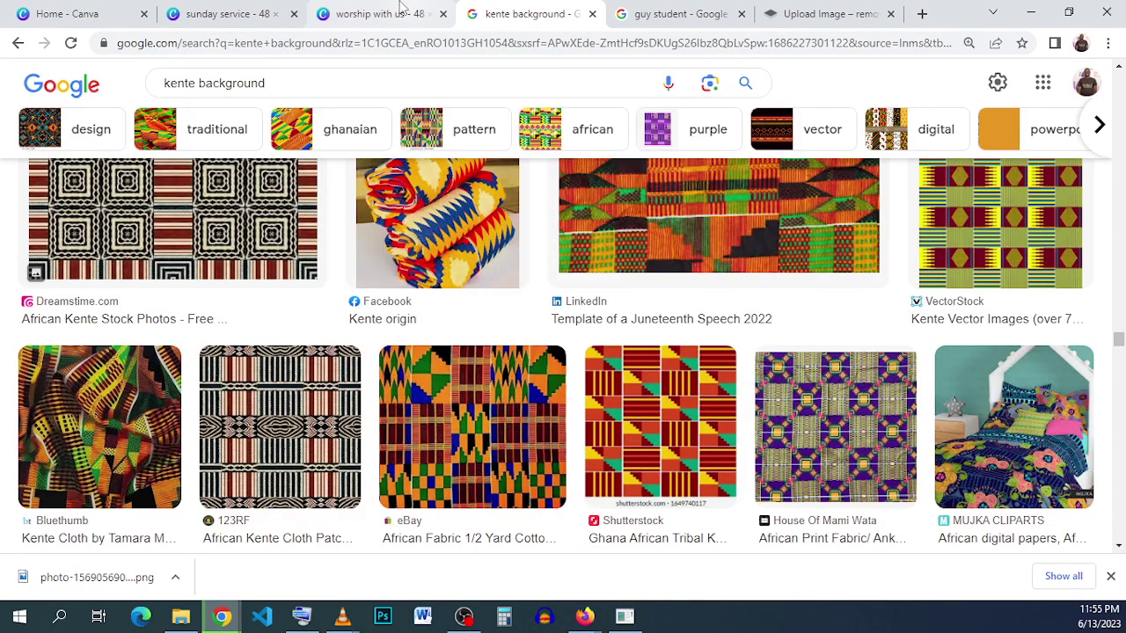
Step: Return to the "sunday service" design, add the uploaded green-and-orange kente pattern to page 2 and enlarge it to fill the page as background
left_click(243, 12)
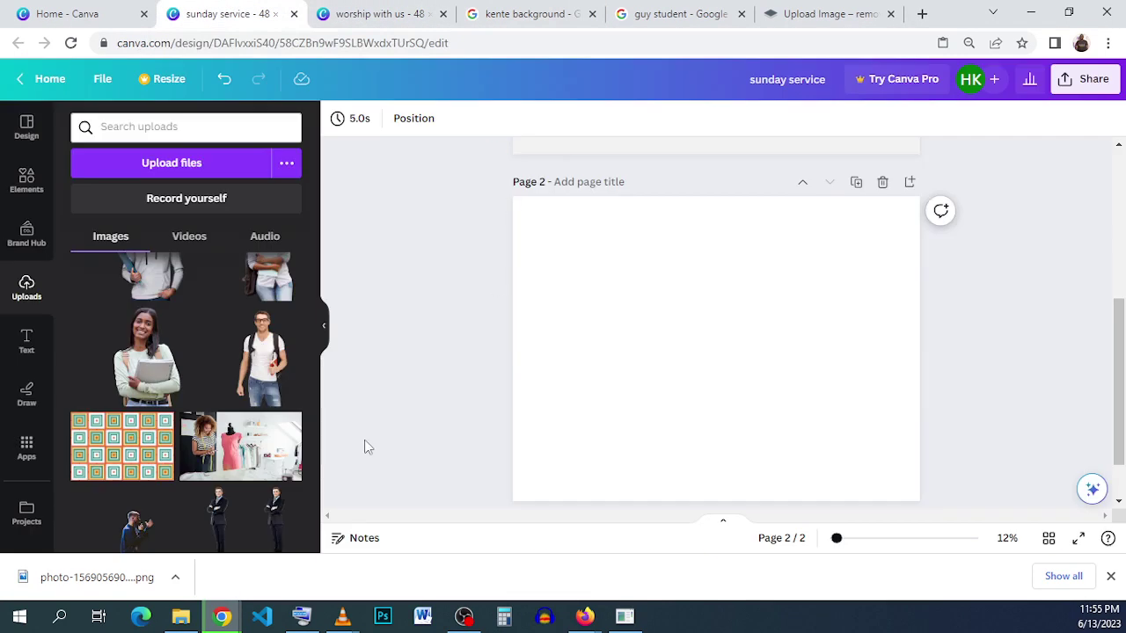
left_click(123, 451)
left_click_drag(698, 368, 645, 311)
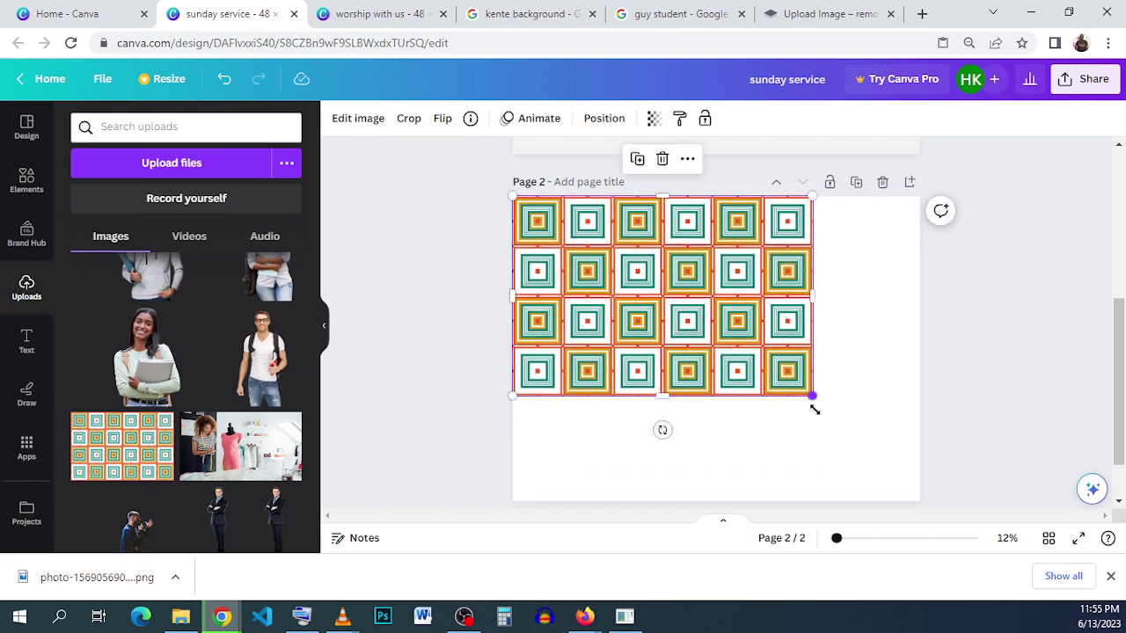
left_click_drag(815, 409, 955, 528)
left_click(850, 421)
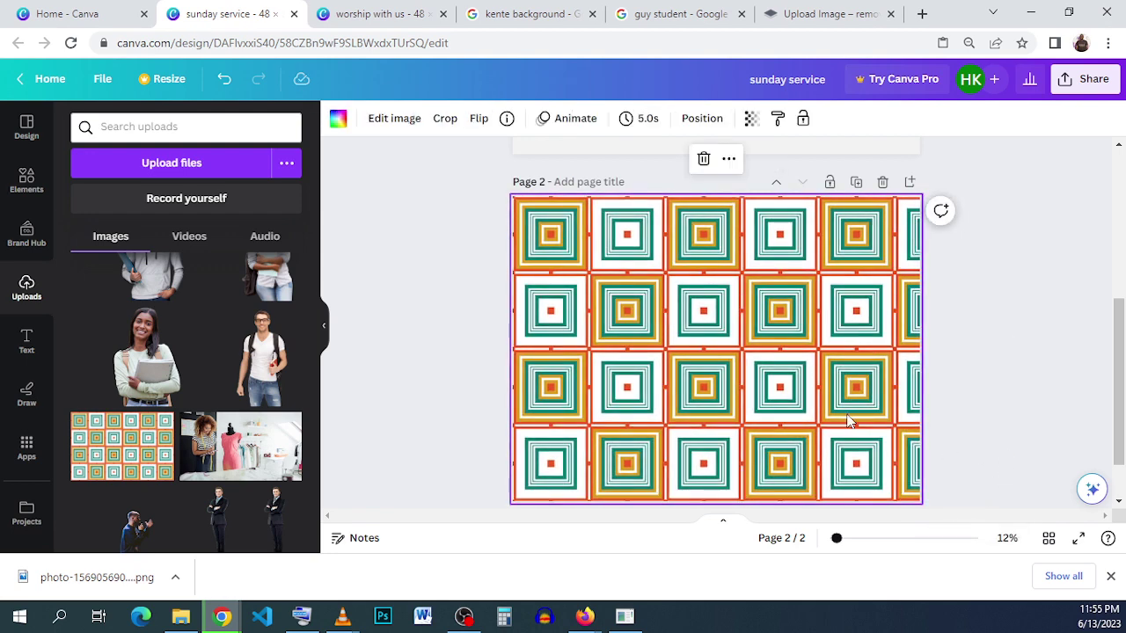
Step: Reposition the kente background within its crop so the pattern is centred horizontally on page 2
double_click(761, 384)
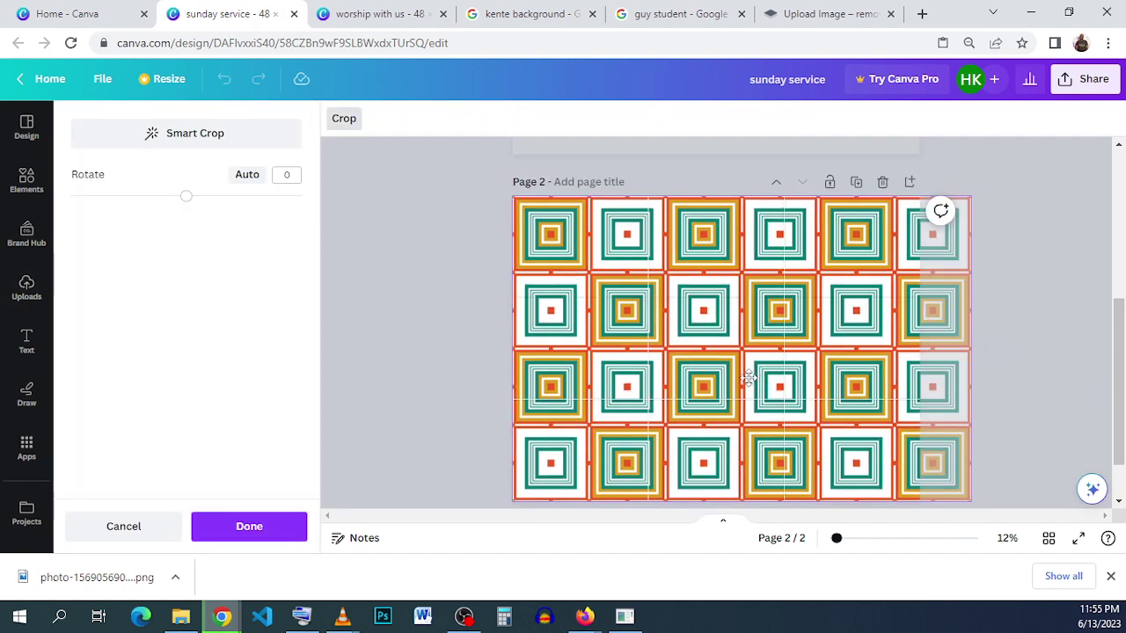
left_click_drag(749, 378, 716, 377)
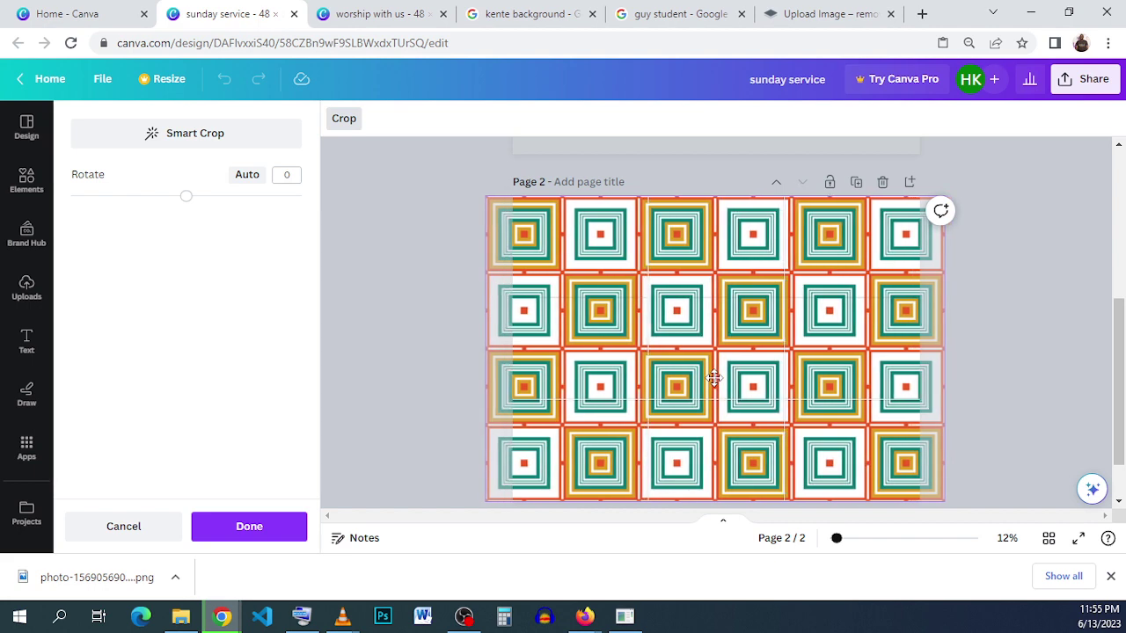
left_click(1011, 339)
left_click(985, 397)
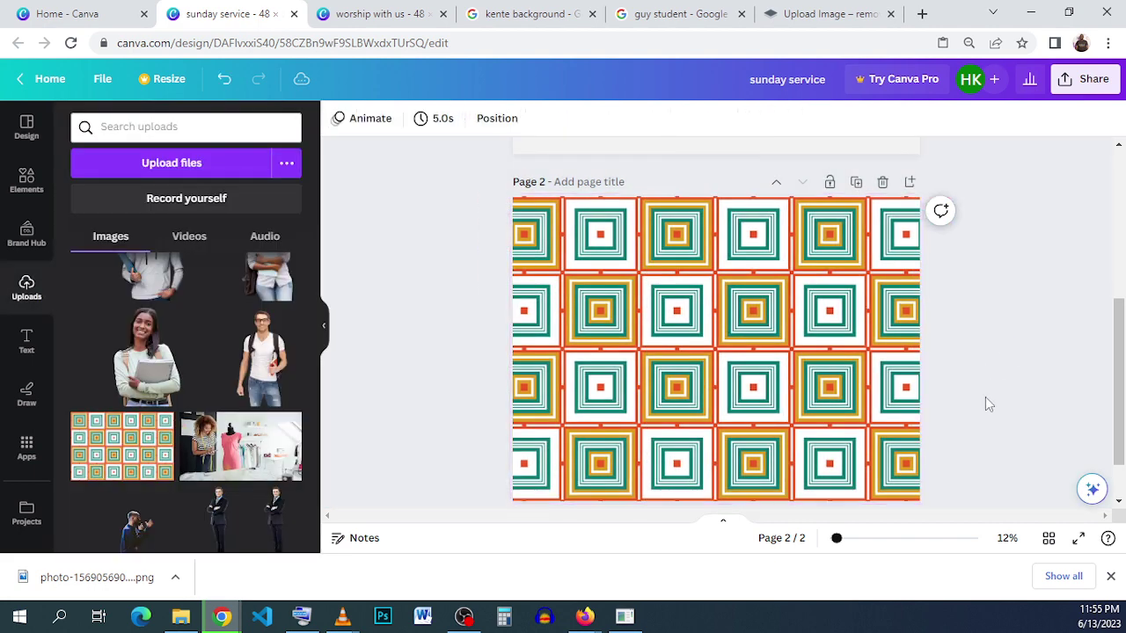
left_click(747, 462)
left_click(958, 302)
Step: Add a blank third page and place the uploaded student cutouts on it, including the man with a backpack and the two women
scroll(682, 508, "down", 1)
left_click(691, 476)
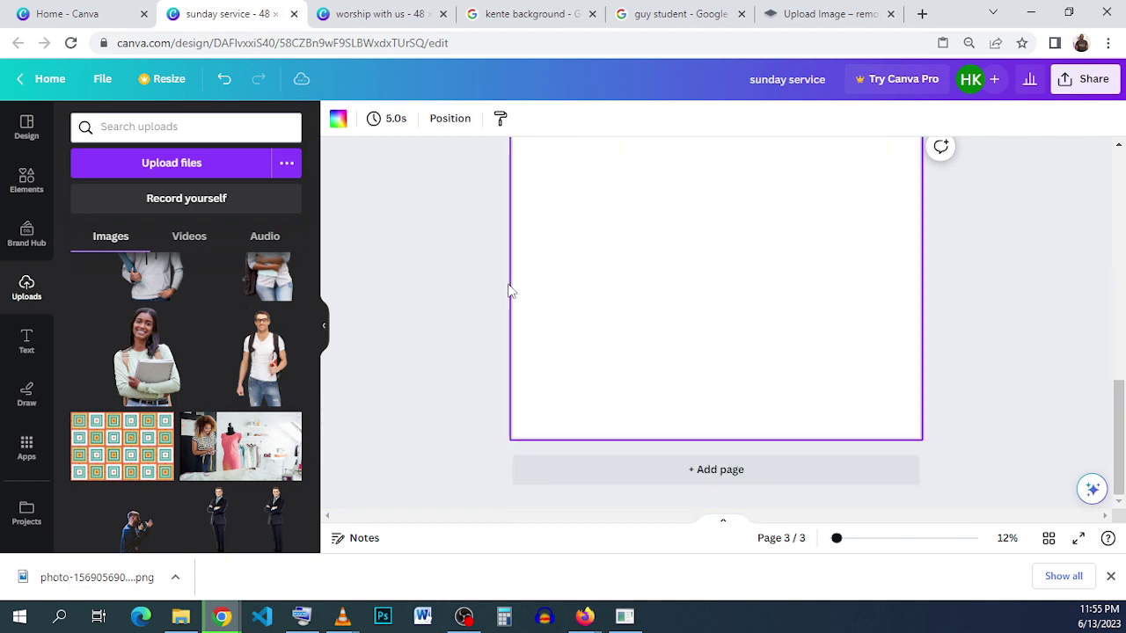
left_click(255, 378)
left_click(158, 369)
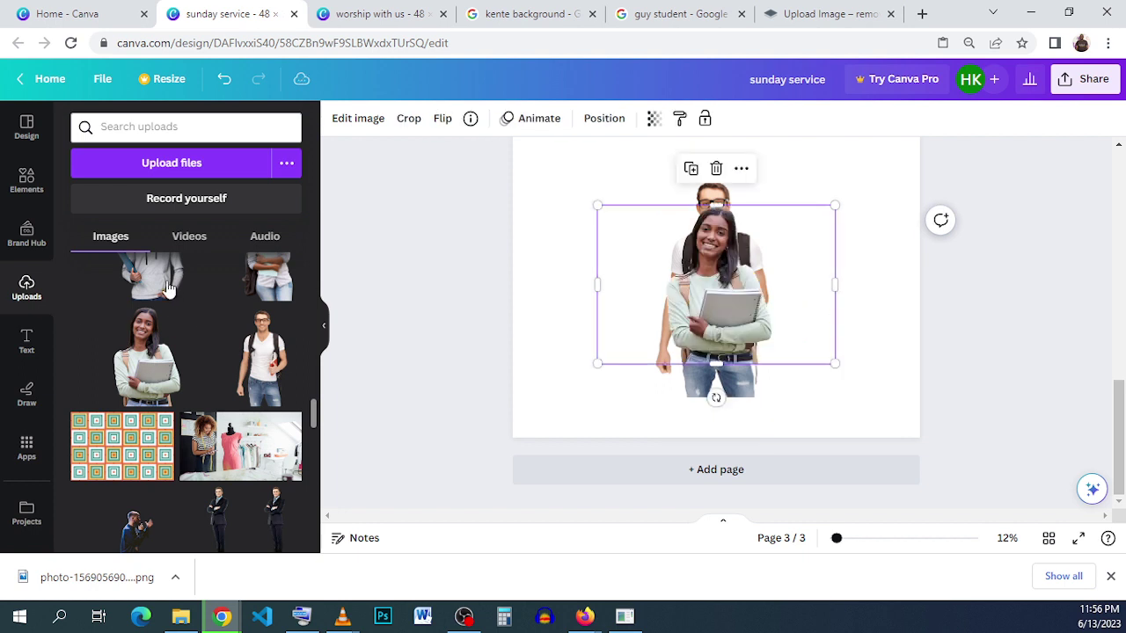
left_click(167, 289)
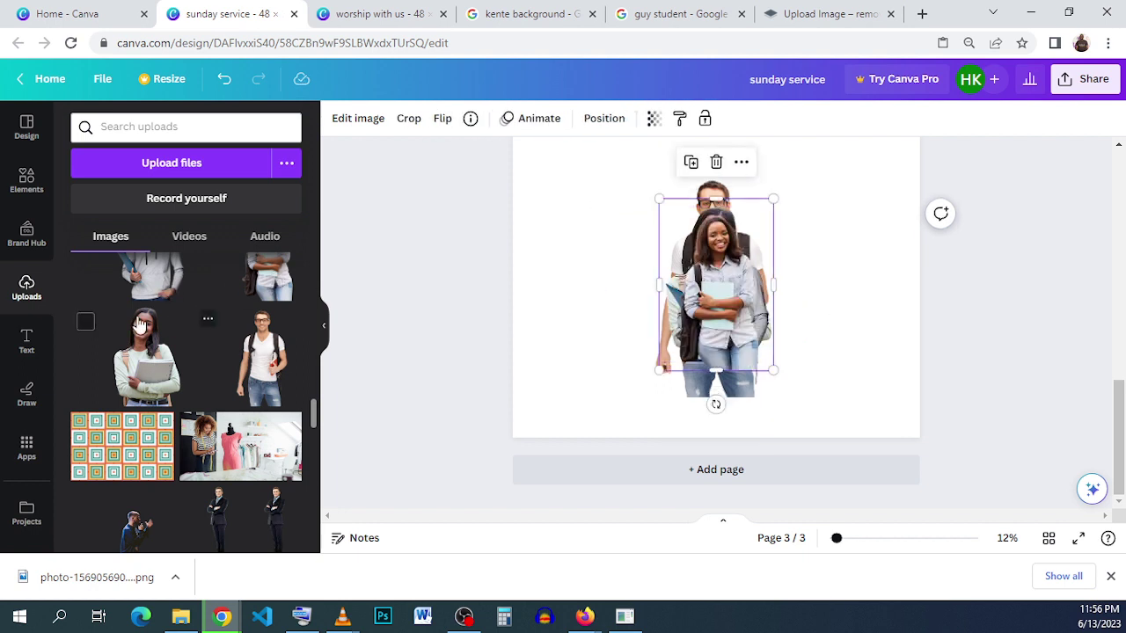
Step: Insert a square shape on page 2 and stretch it into a rectangle covering most of the kente background
scroll(139, 323, "down", 3)
scroll(143, 323, "up", 3)
scroll(703, 268, "up", 5)
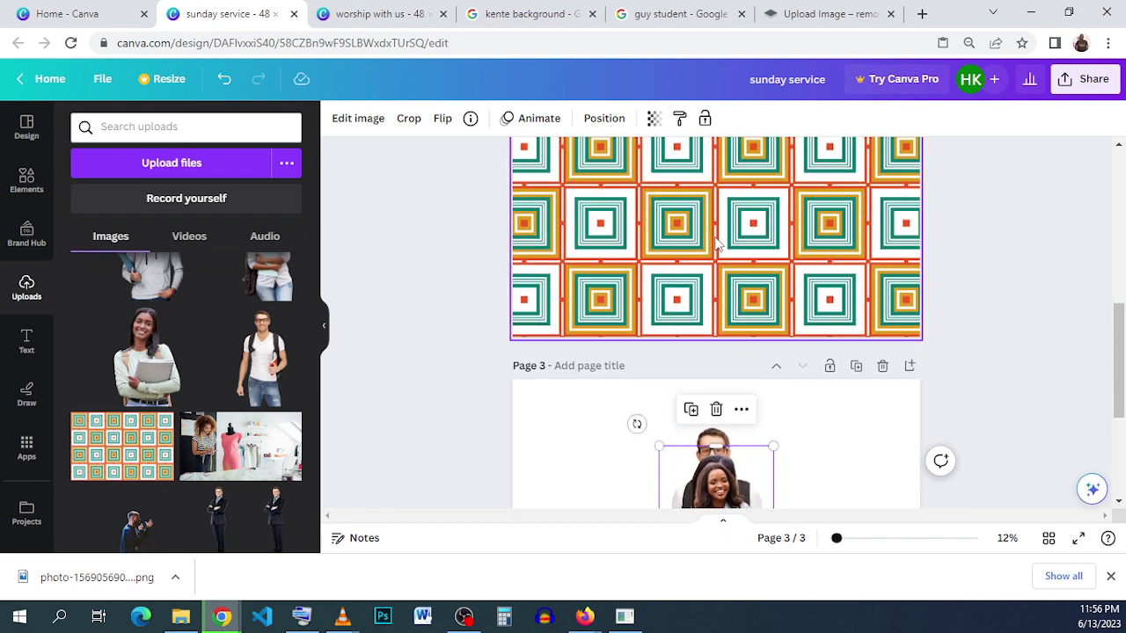
left_click(25, 183)
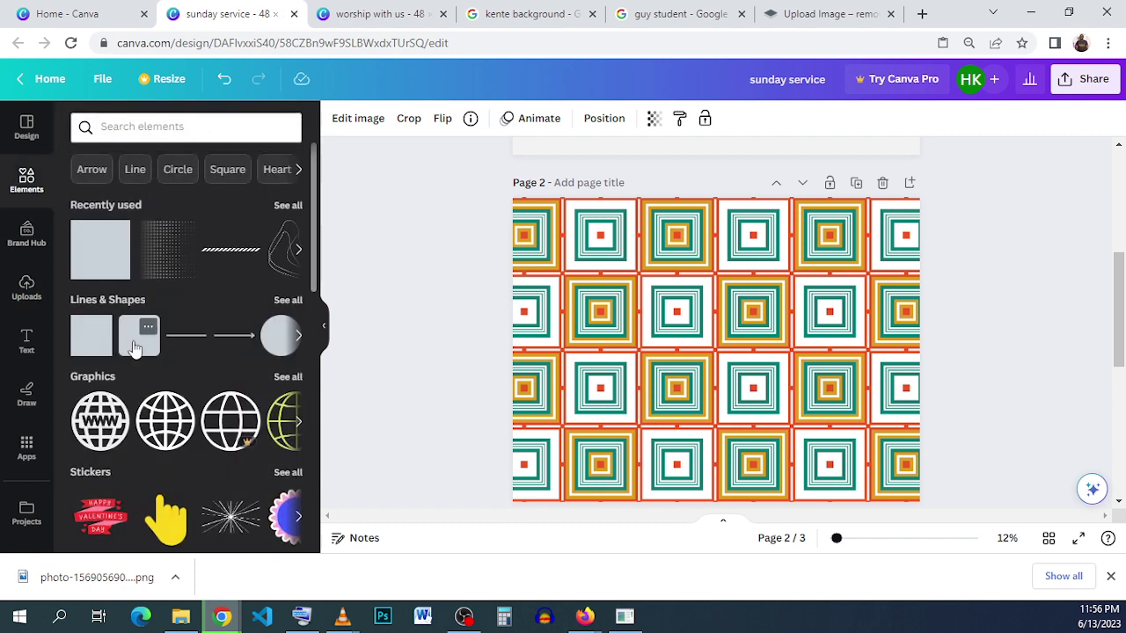
left_click(105, 263)
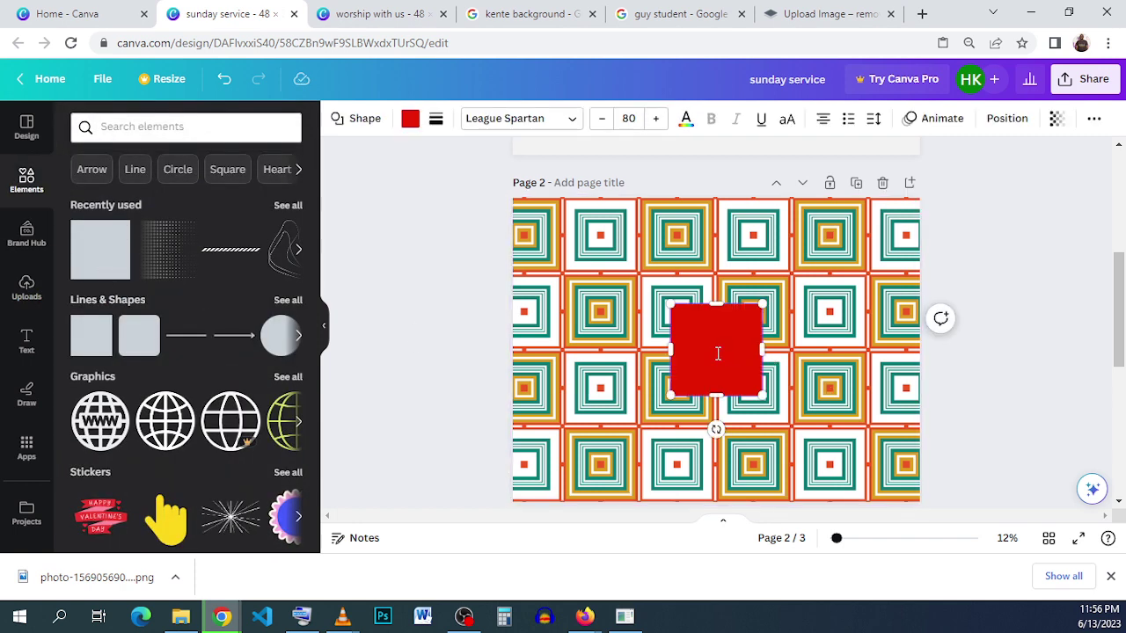
left_click(860, 374)
left_click_drag(734, 361, 908, 408)
scroll(613, 264, "down", 2)
scroll(888, 375, "up", 2)
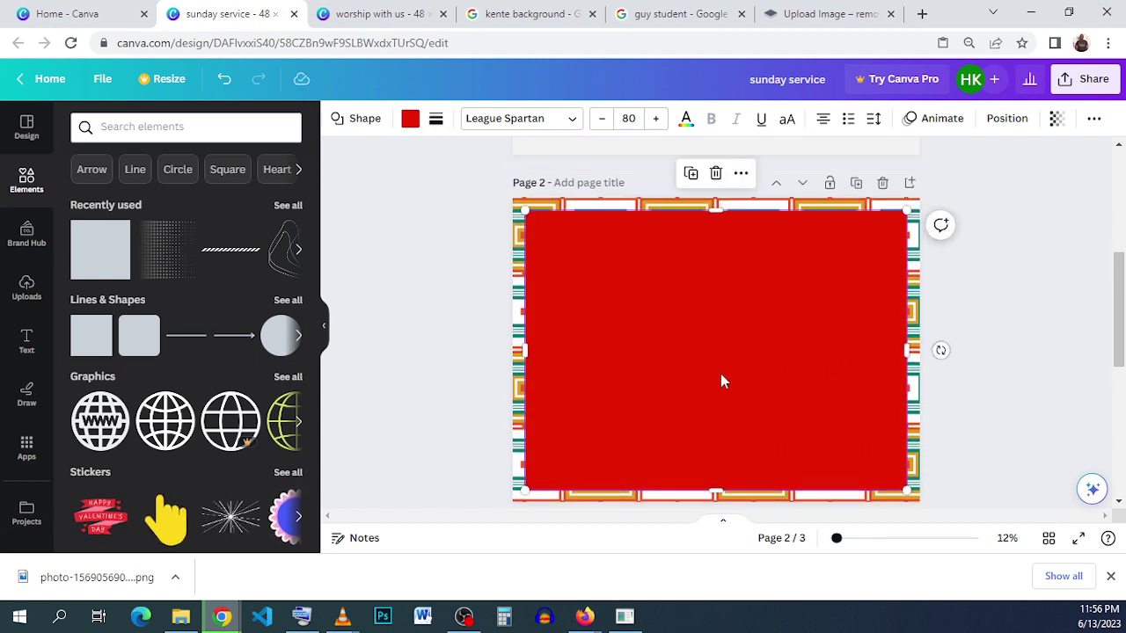
Step: Move the red rectangle toward the page's upper-left corner and extend its lower-right corner to leave a narrow, even margin of pattern
left_click_drag(719, 380, 713, 367)
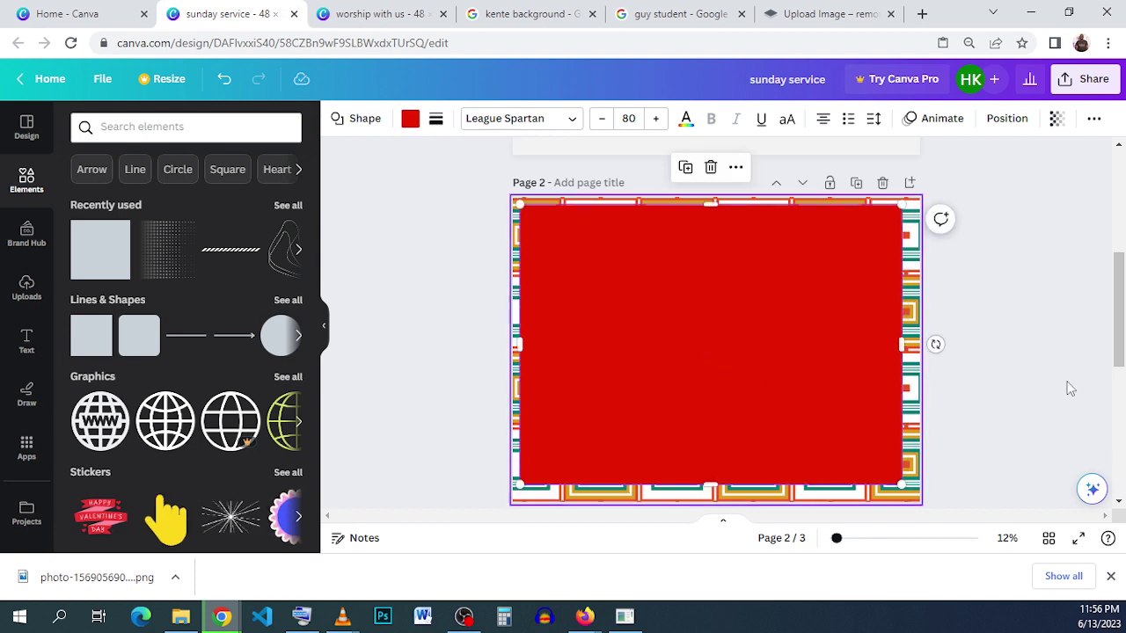
scroll(994, 391, "down", 2)
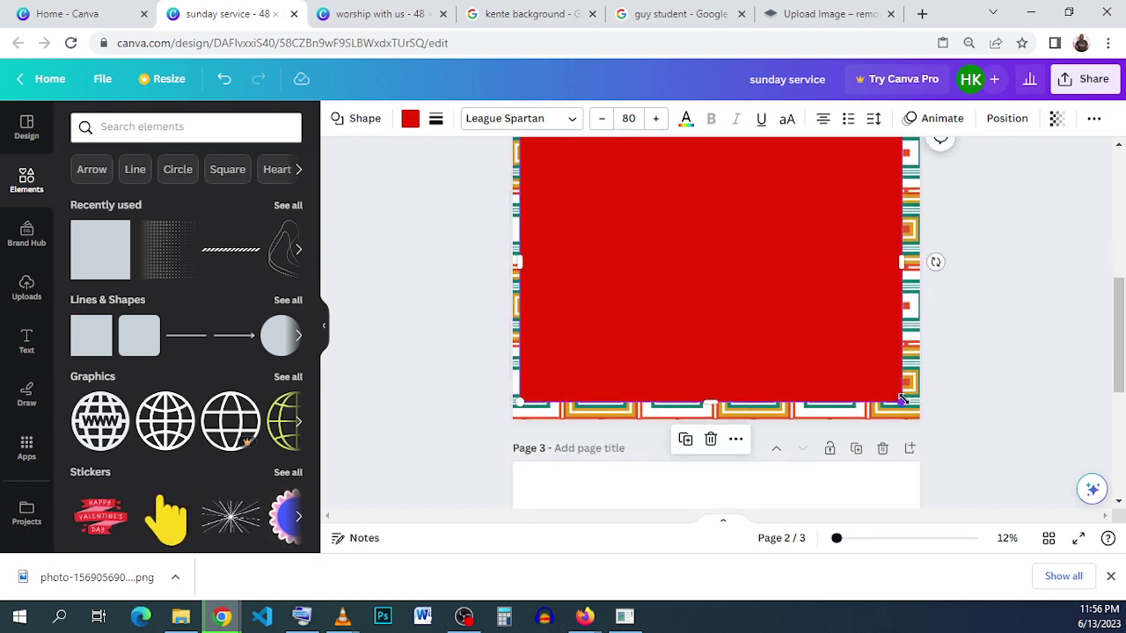
left_click_drag(902, 400, 911, 407)
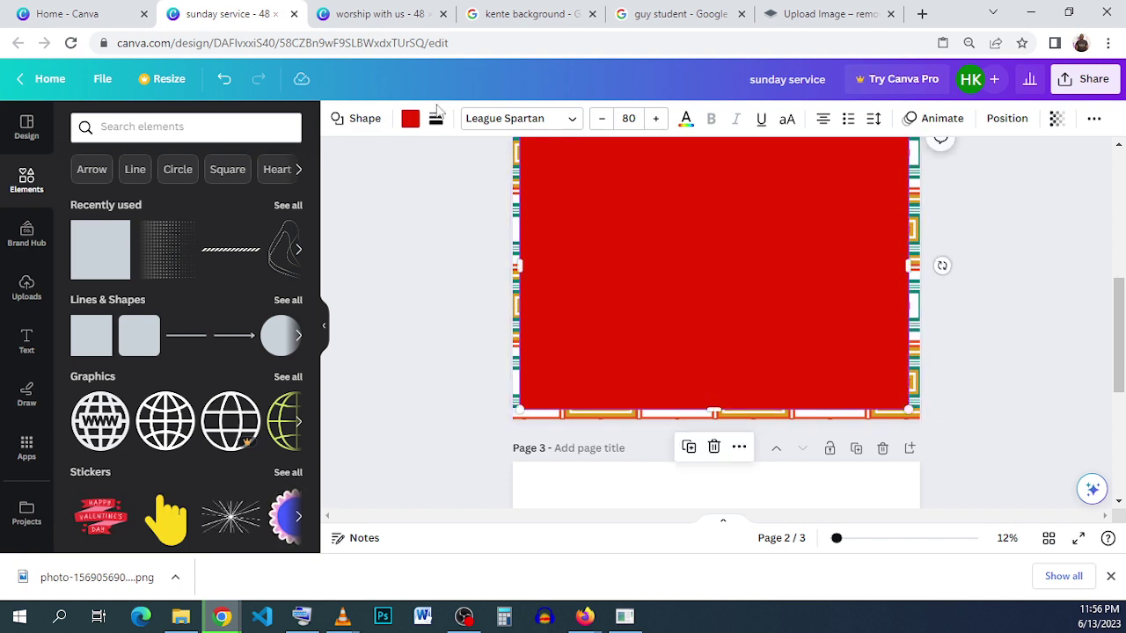
Step: Make the rectangle's fill transparent and give it a solid border with a weight of 51
left_click(410, 118)
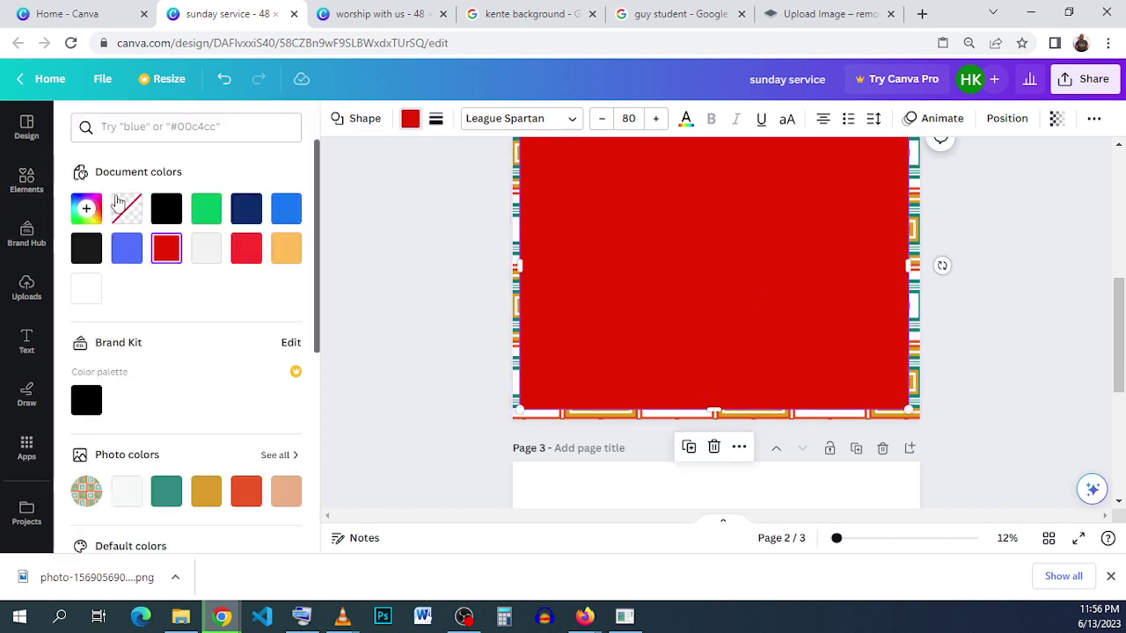
left_click(119, 204)
left_click(435, 118)
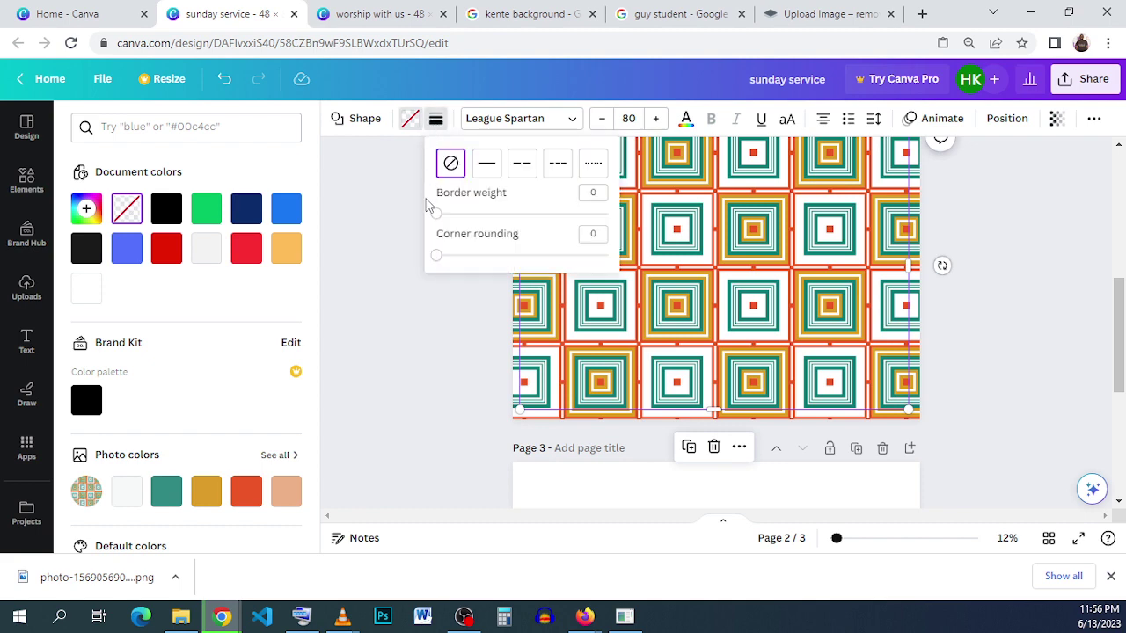
left_click(488, 163)
left_click_drag(438, 215, 523, 215)
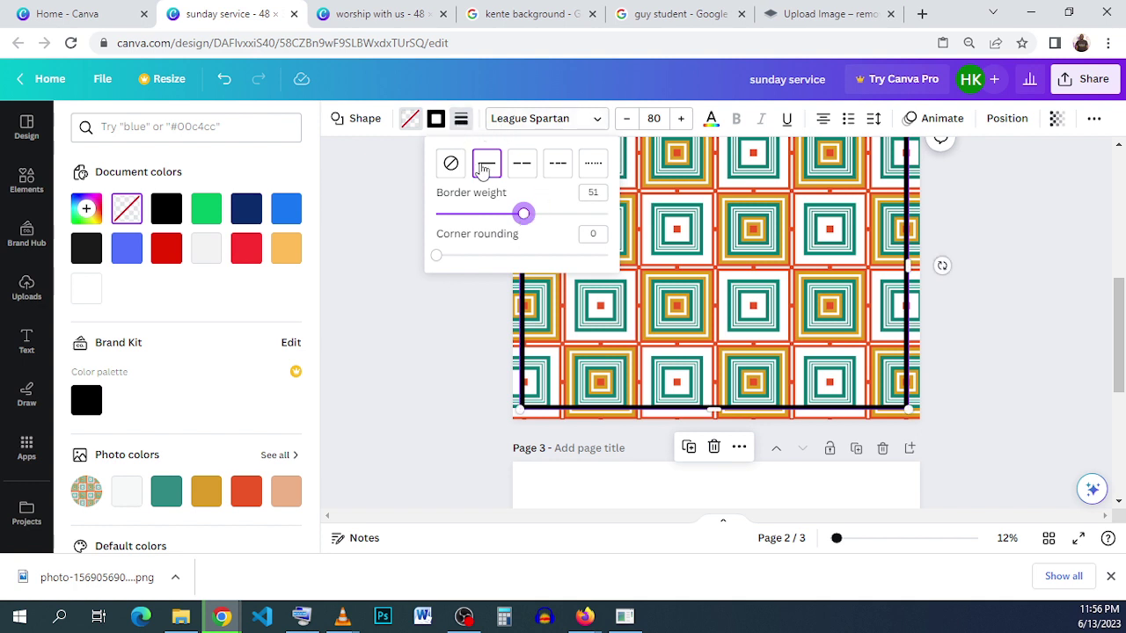
Step: Set the rectangle's border colour to the darker red document colour and open the finished "worship with us" design for reference
left_click(435, 119)
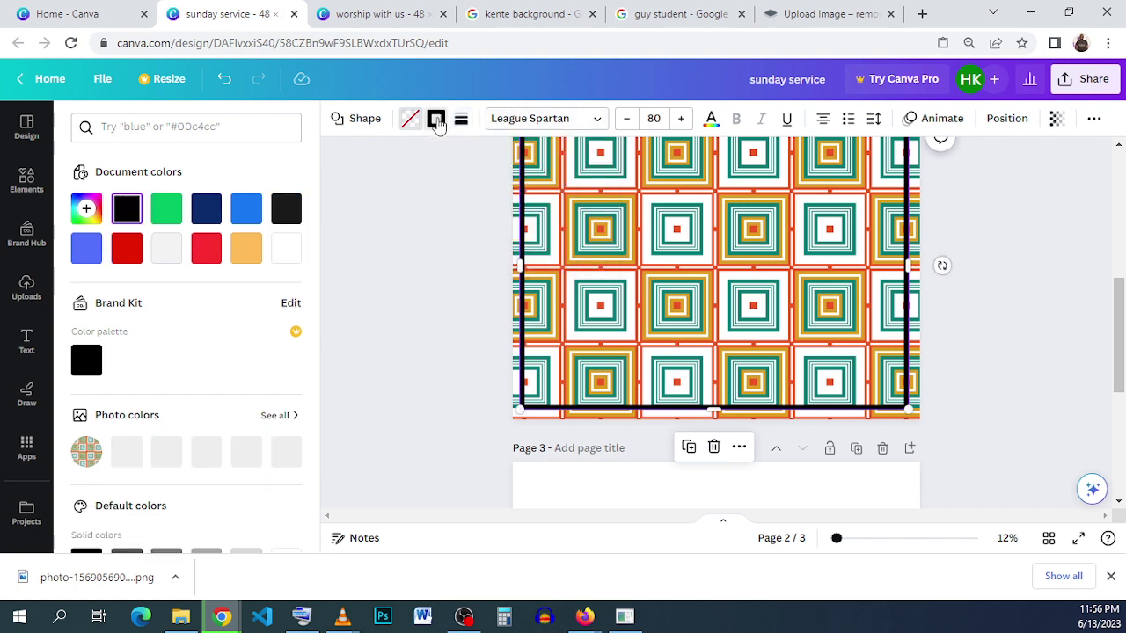
left_click(127, 248)
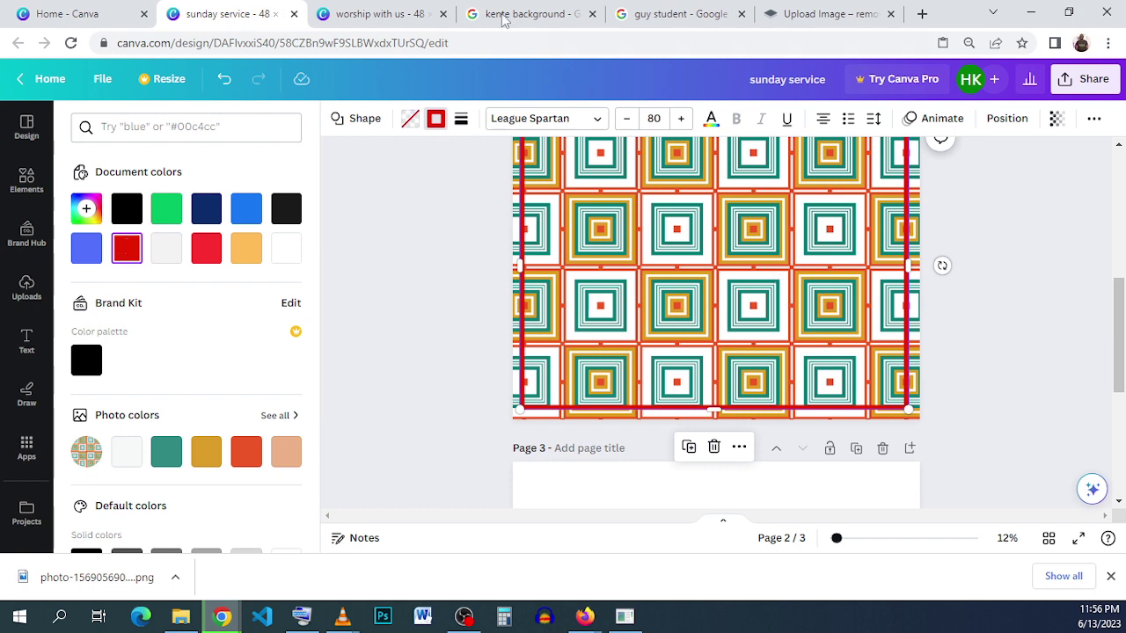
left_click(358, 14)
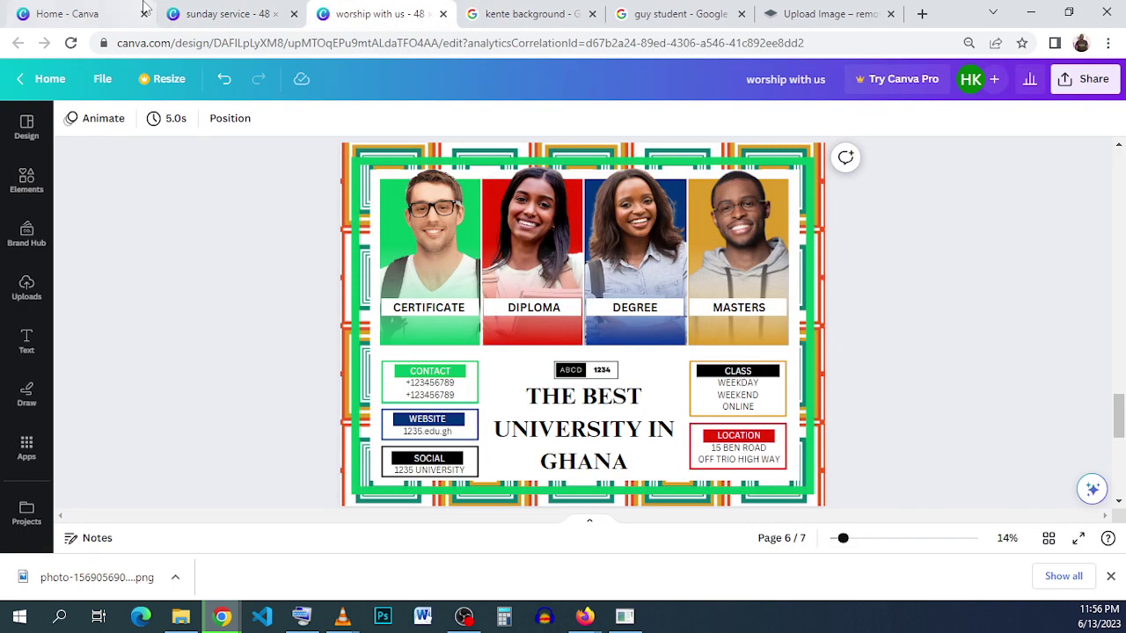
Step: Return to the "sunday service" design and increase the red frame's border weight to 100
left_click(226, 15)
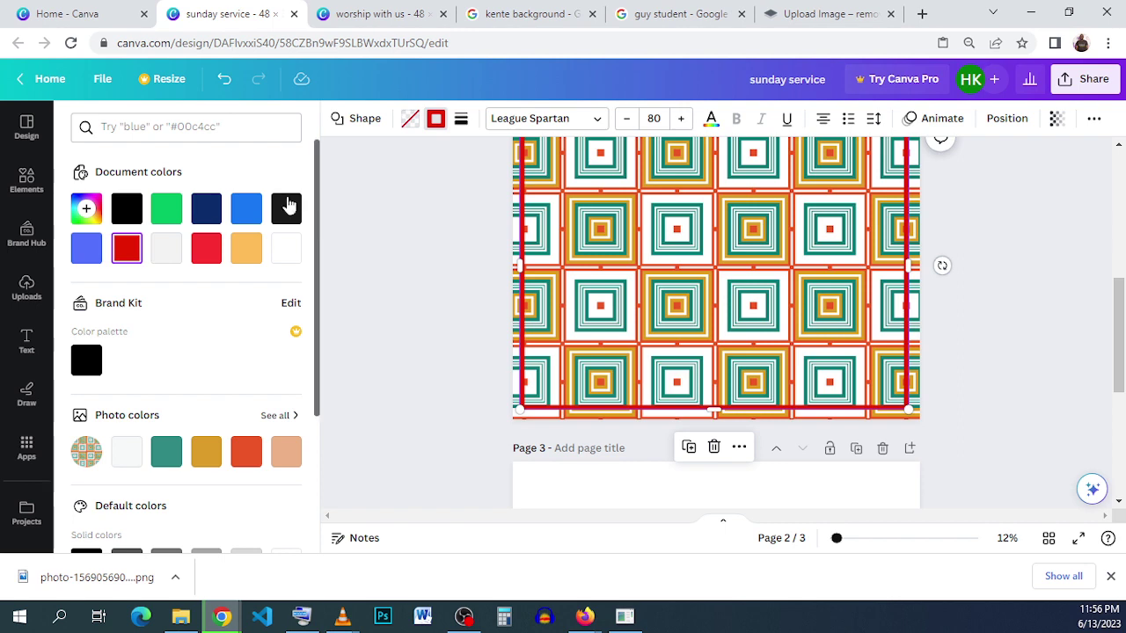
left_click(460, 119)
left_click_drag(565, 226, 654, 227)
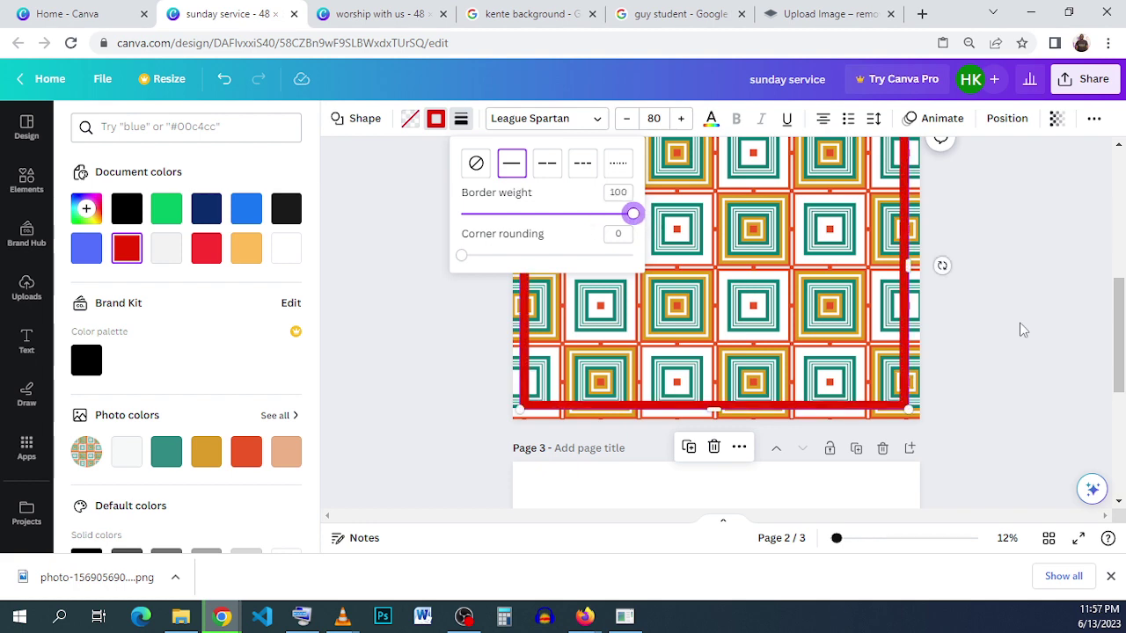
key("Escape")
key("Escape")
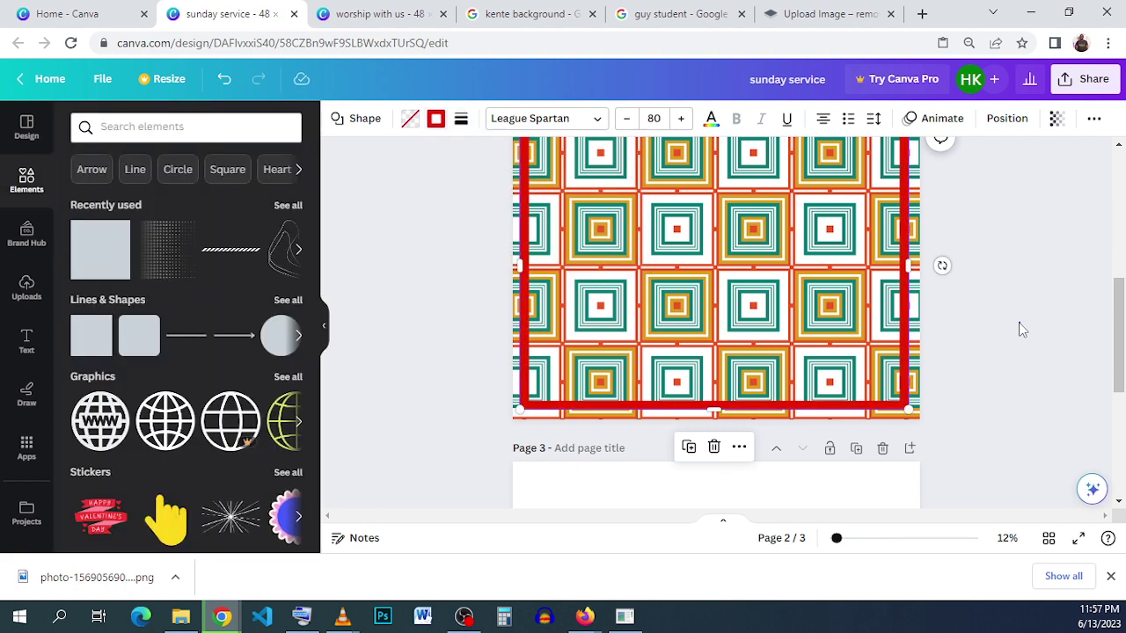
left_click(1010, 306)
scroll(1011, 306, "up", 1)
scroll(1011, 306, "down", 1)
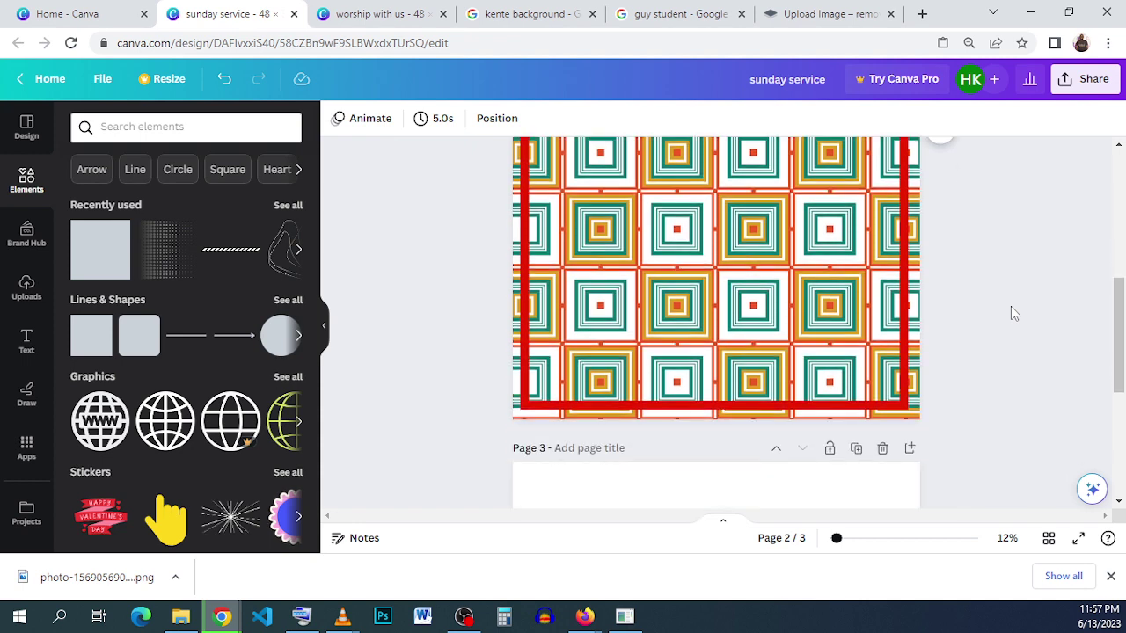
scroll(1012, 313, "up", 2)
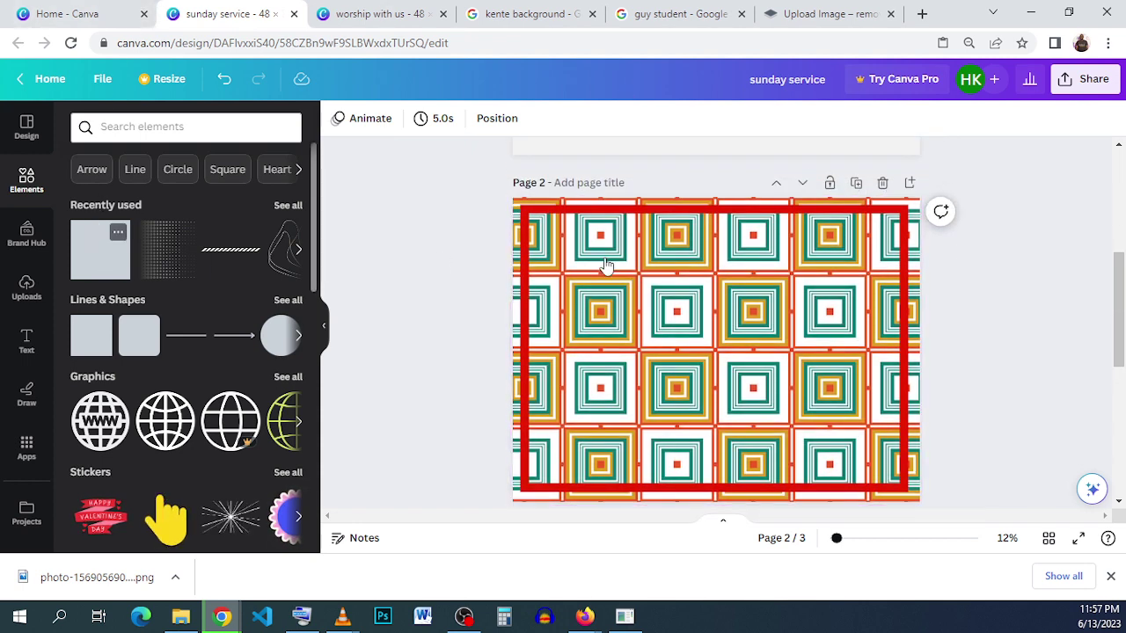
Step: Add a filled red rectangle on page 2, stretch it to nearly fill the frame, and shift it toward the frame's upper-left corner
key("ctrl+v")
left_click_drag(735, 381, 894, 481)
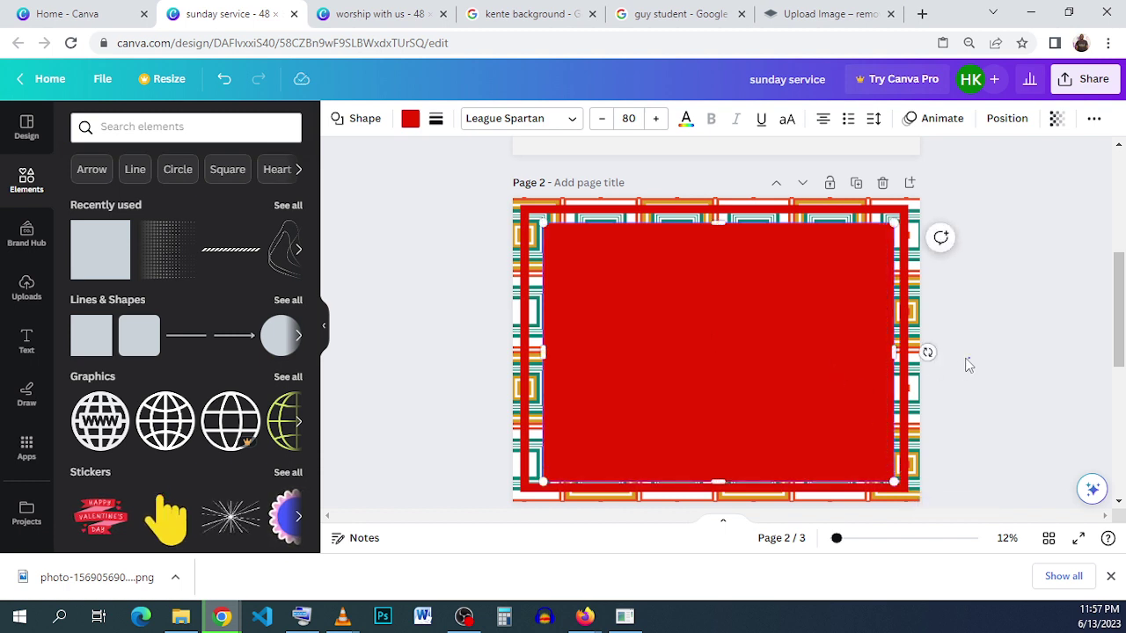
left_click(967, 364)
left_click_drag(698, 357, 693, 342)
left_click(991, 344)
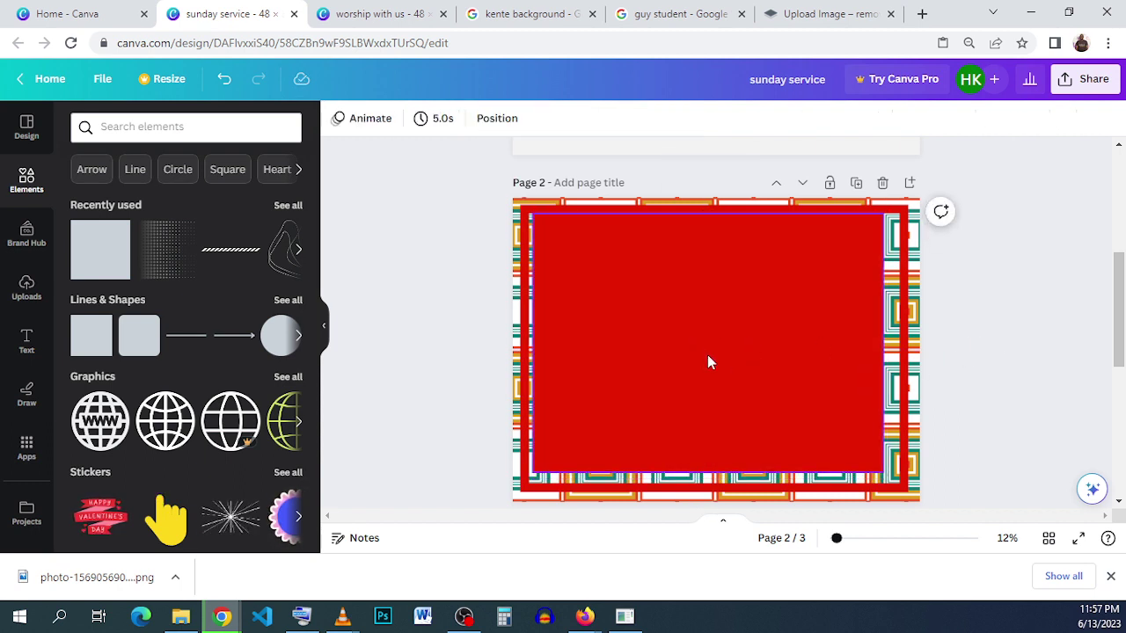
Step: Nudge the filled rectangle down slightly and extend its lower-right corner close to the frame's inner edge
left_click(707, 354)
left_click_drag(707, 382, 706, 384)
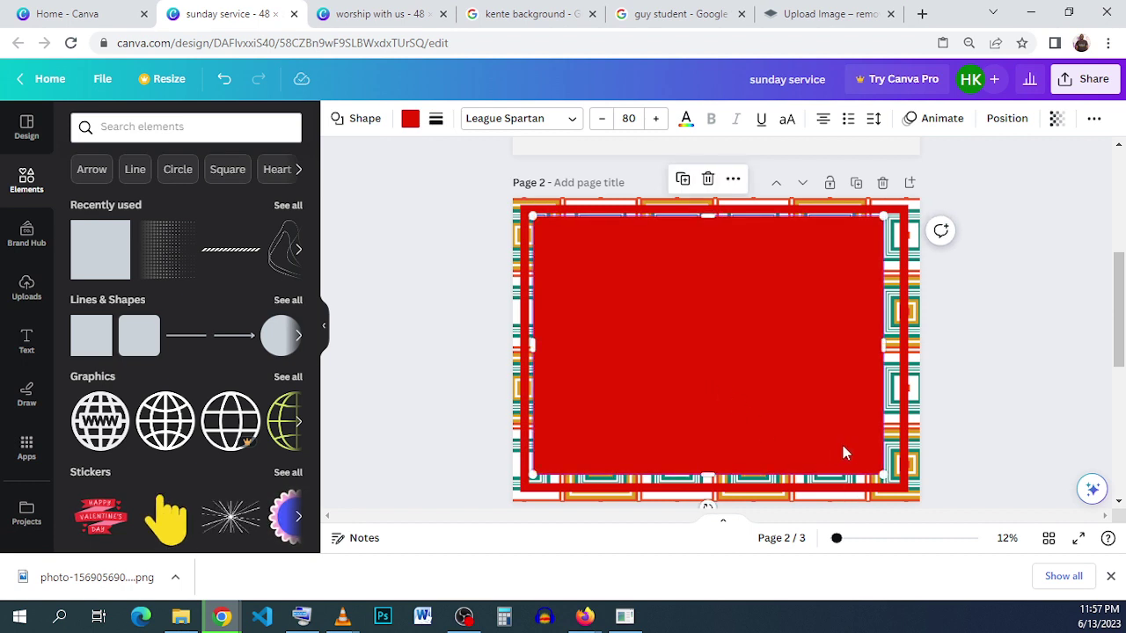
left_click_drag(883, 477, 890, 476)
key("Escape")
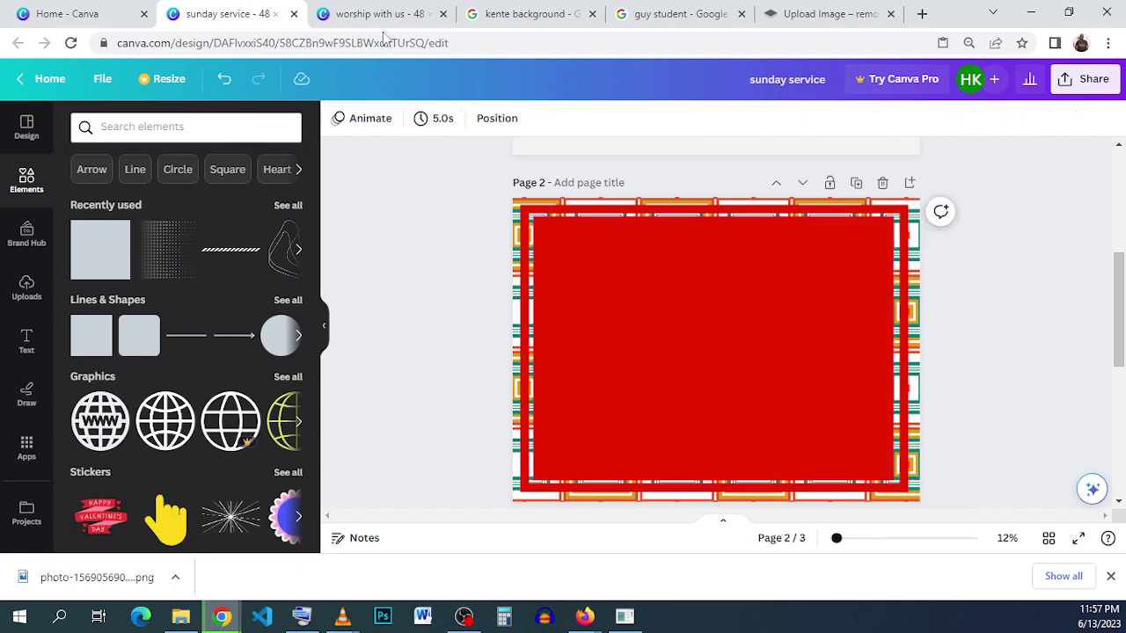
Step: Compare with the "worship with us" design and pull the filled rectangle's opposite corners inward to leave a narrow pattern gap inside the frame
left_click(372, 12)
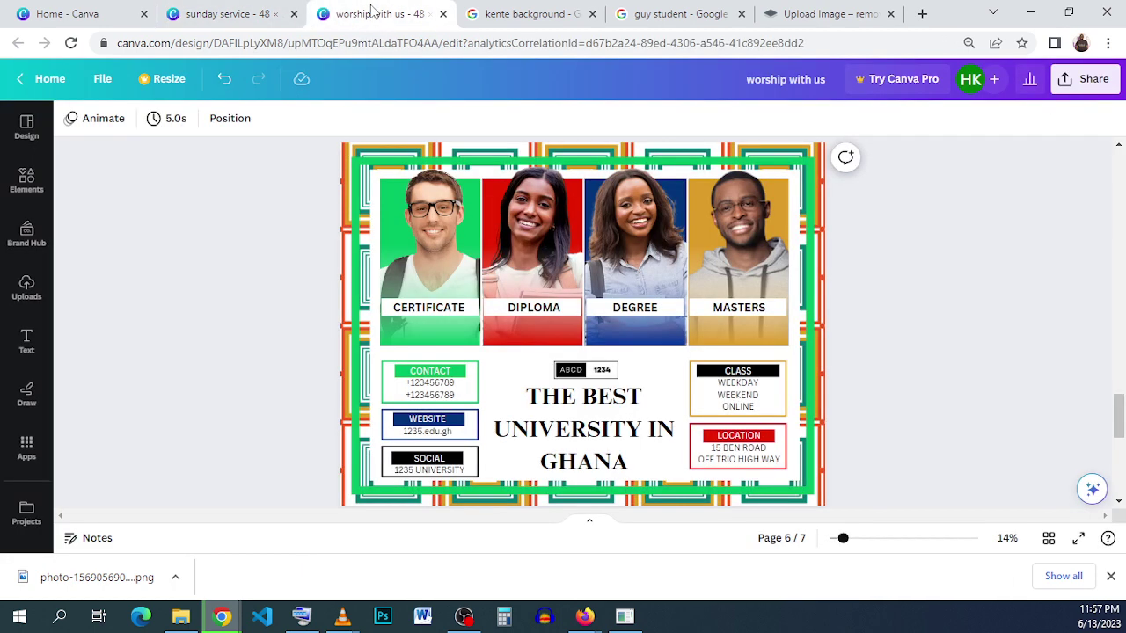
left_click(190, 18)
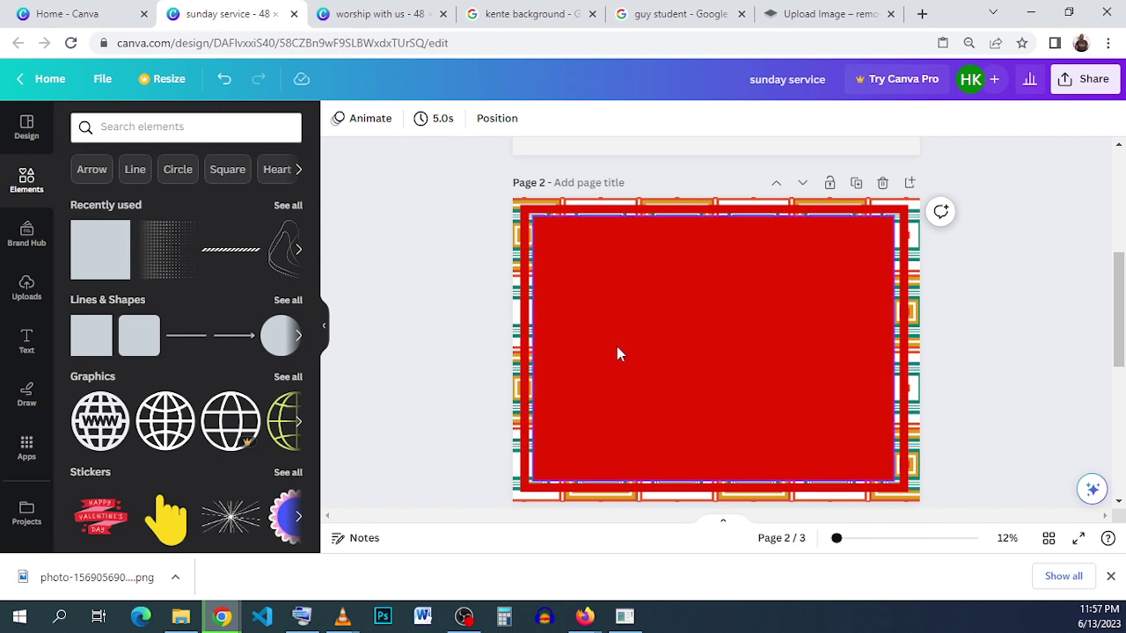
left_click(617, 353)
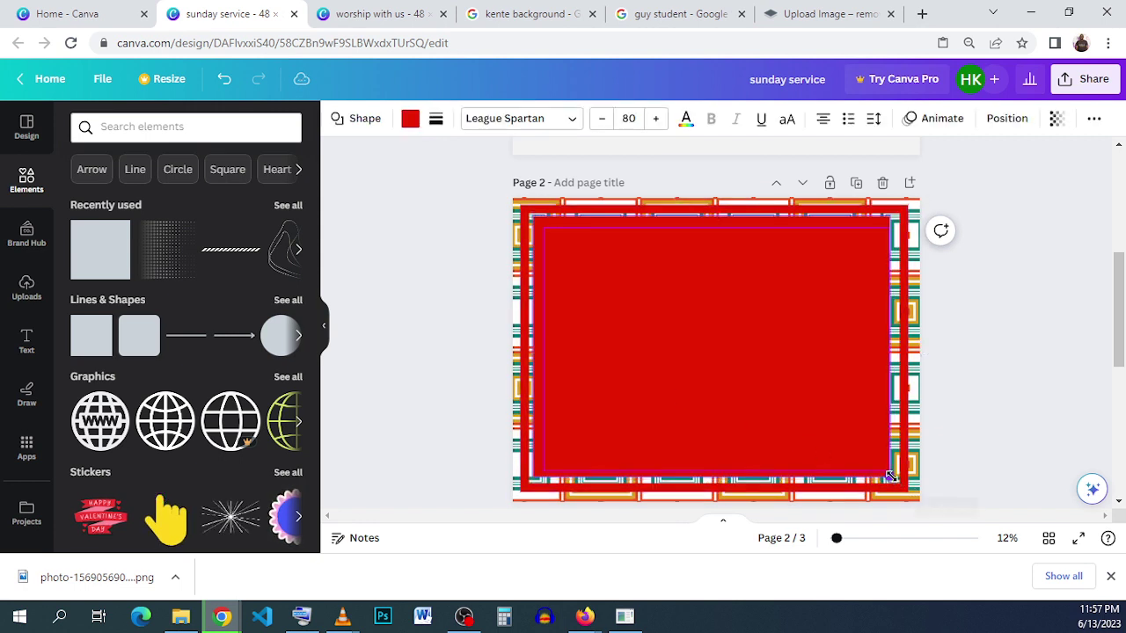
left_click(695, 307)
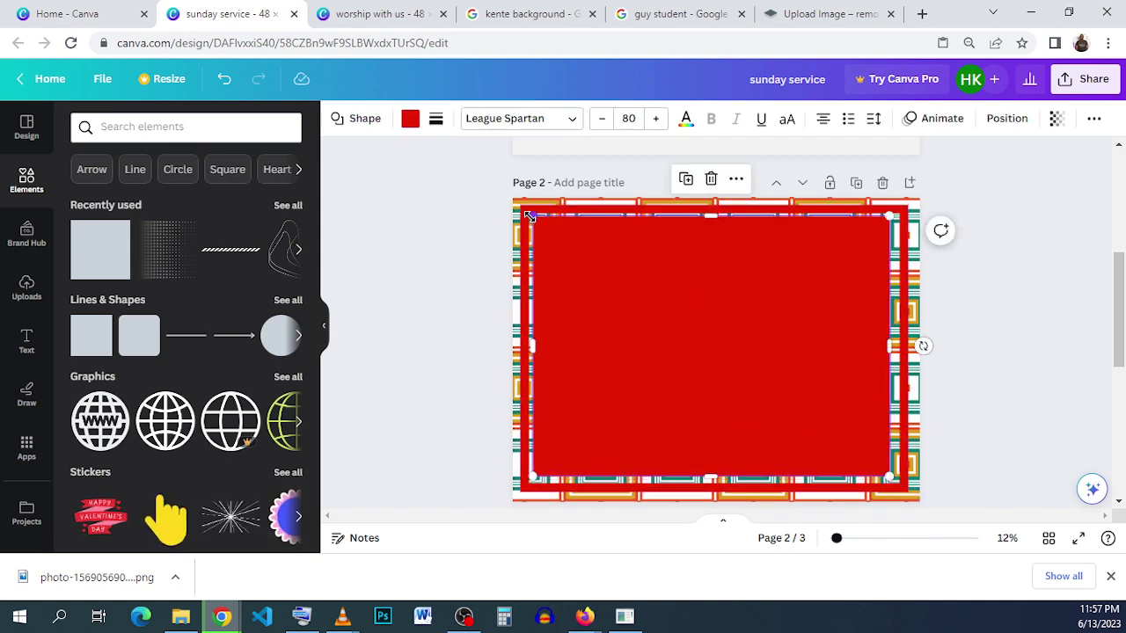
mouse_move(528, 216)
left_mouse_down()
mouse_move(548, 224)
mouse_move(530, 212)
left_mouse_up()
left_click(915, 341)
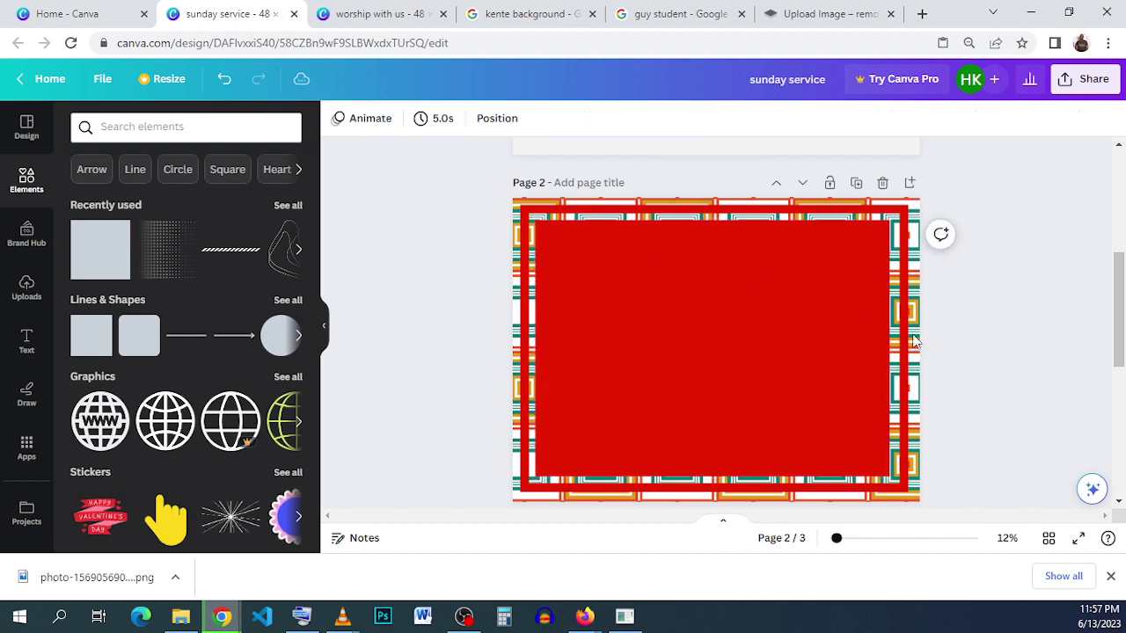
Step: Change the inner rectangle's fill colour to white
key("Tab")
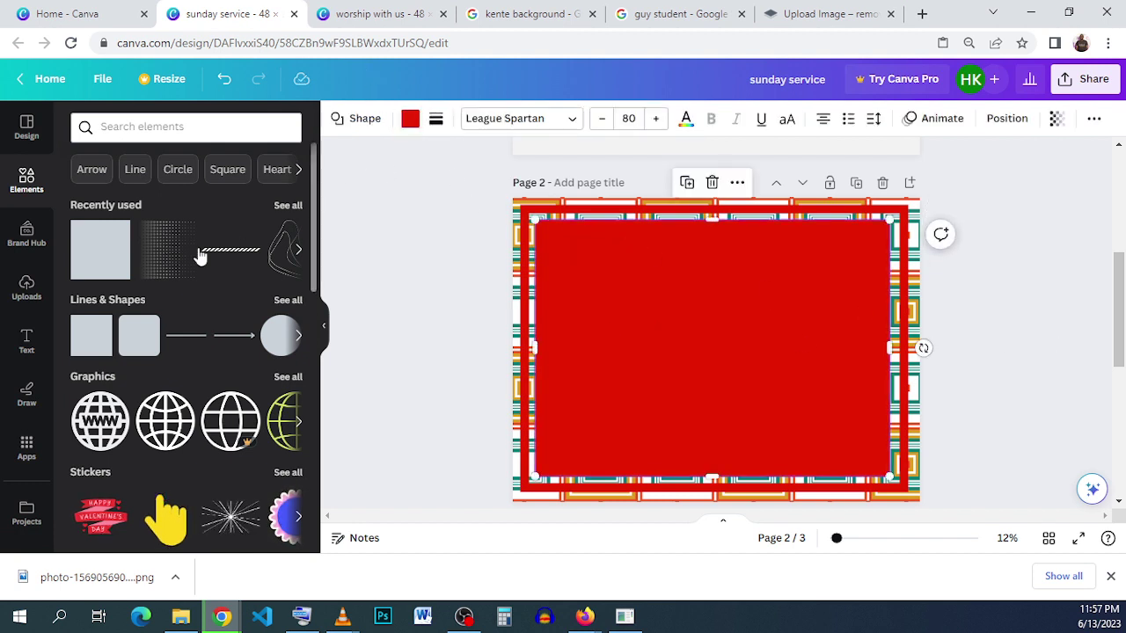
left_click(409, 121)
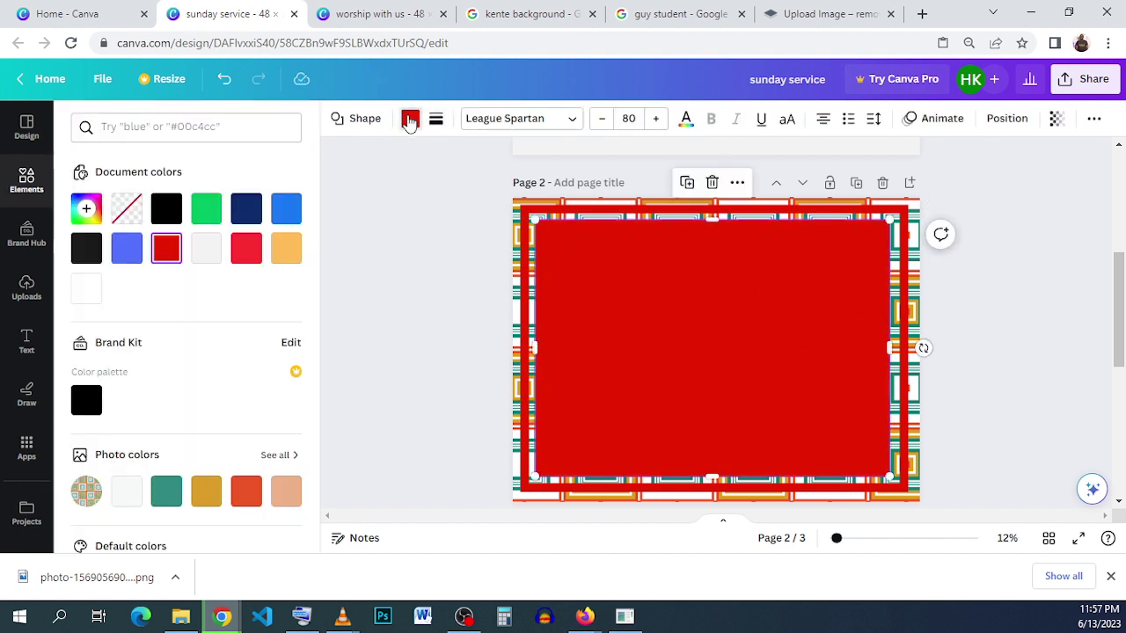
left_click(127, 208)
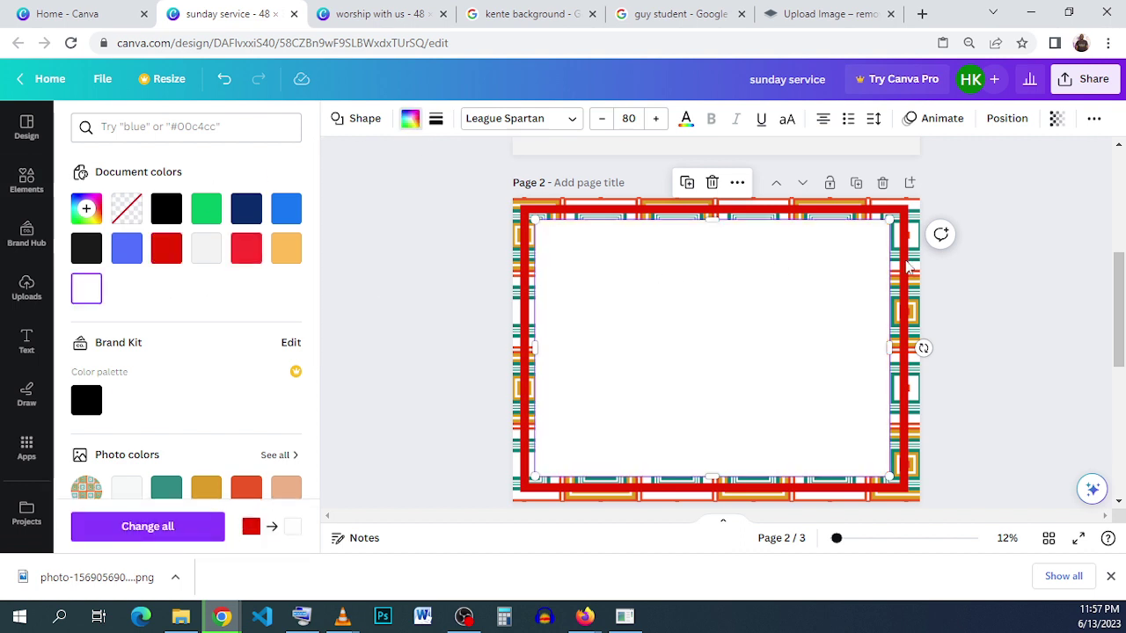
key("Escape")
left_click(1000, 289)
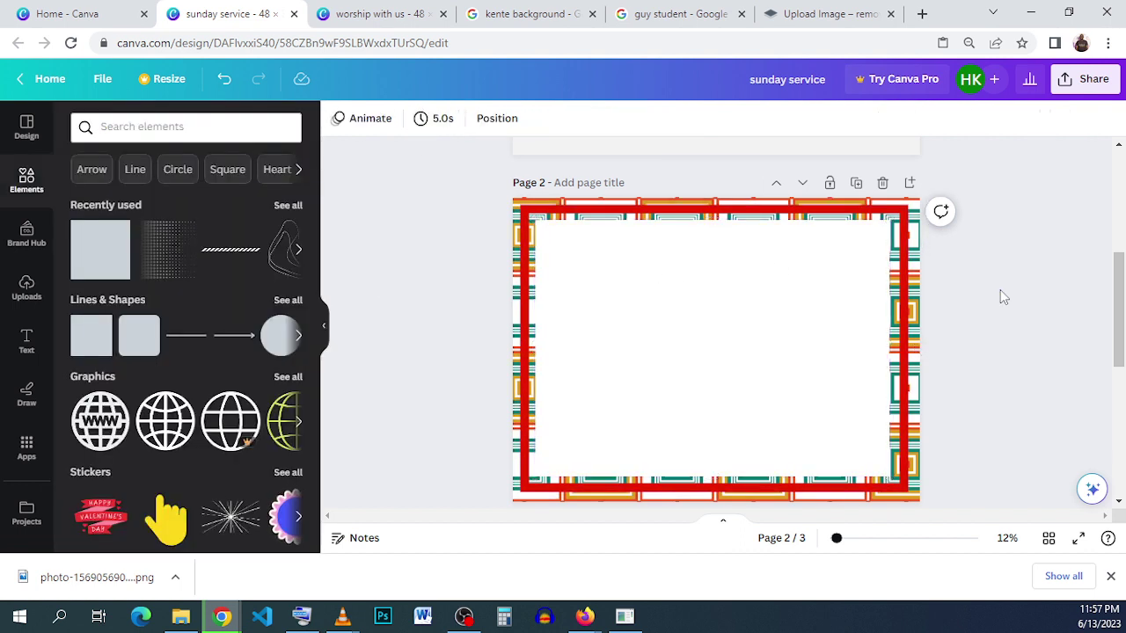
Step: Check the "worship with us" reference, then add a red square and fit it into the white panel's upper-left corner on page 2
left_click(397, 11)
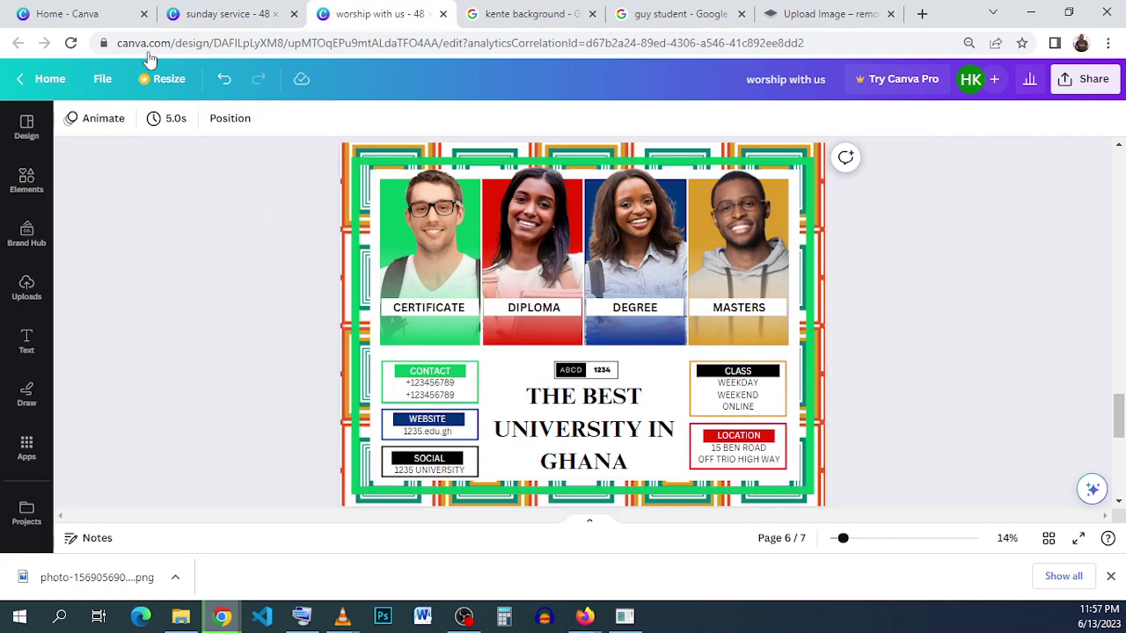
left_click(233, 15)
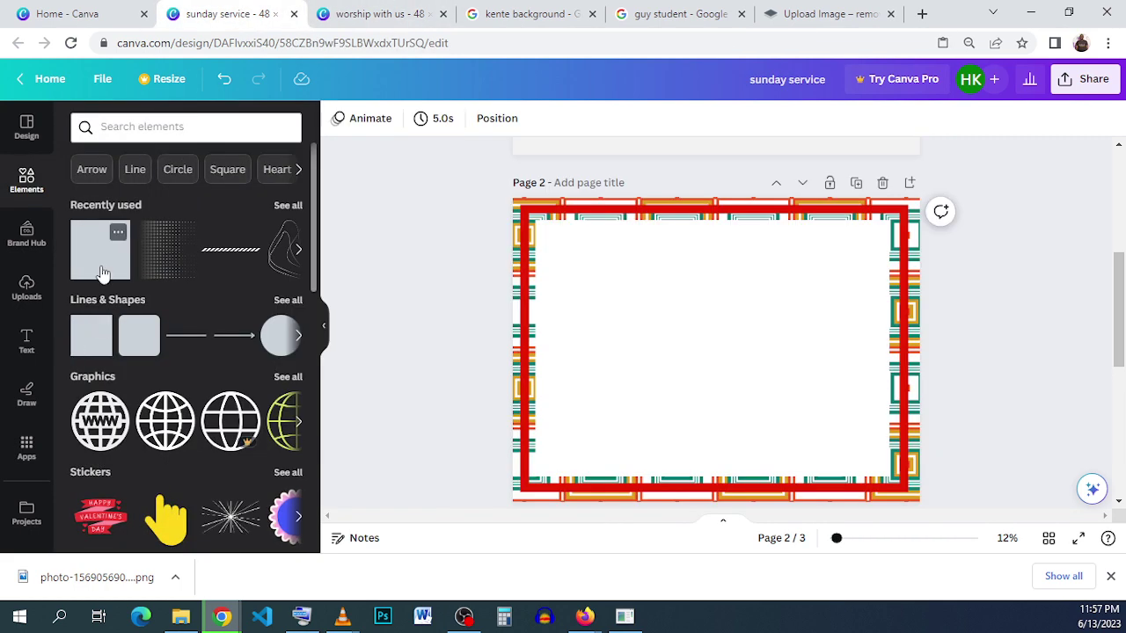
key("ctrl+v")
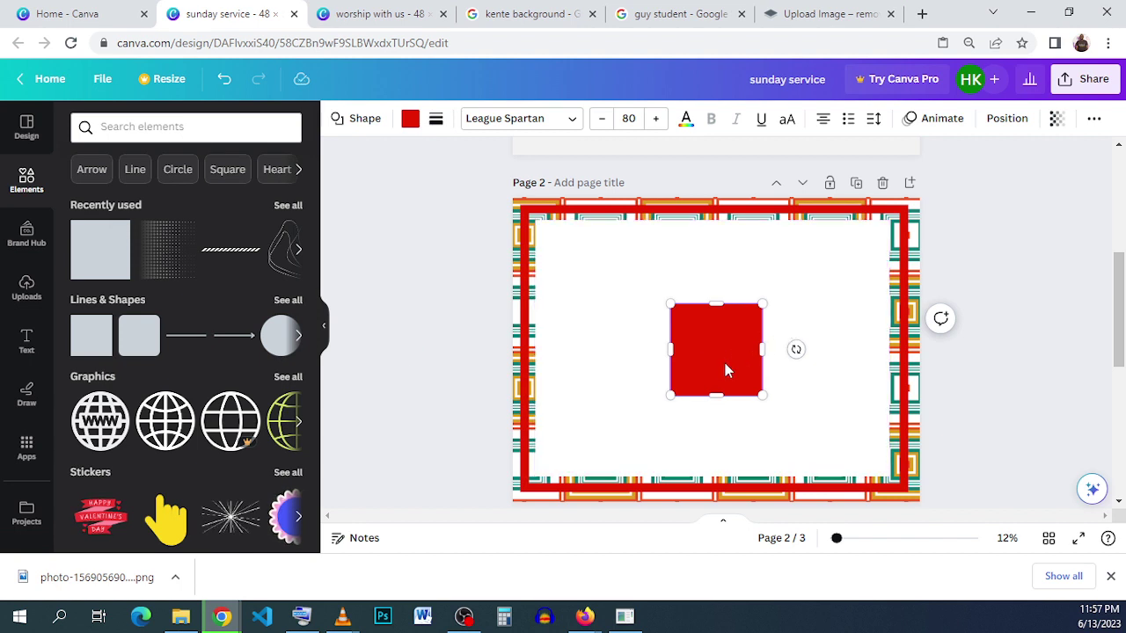
left_click_drag(727, 369, 642, 334)
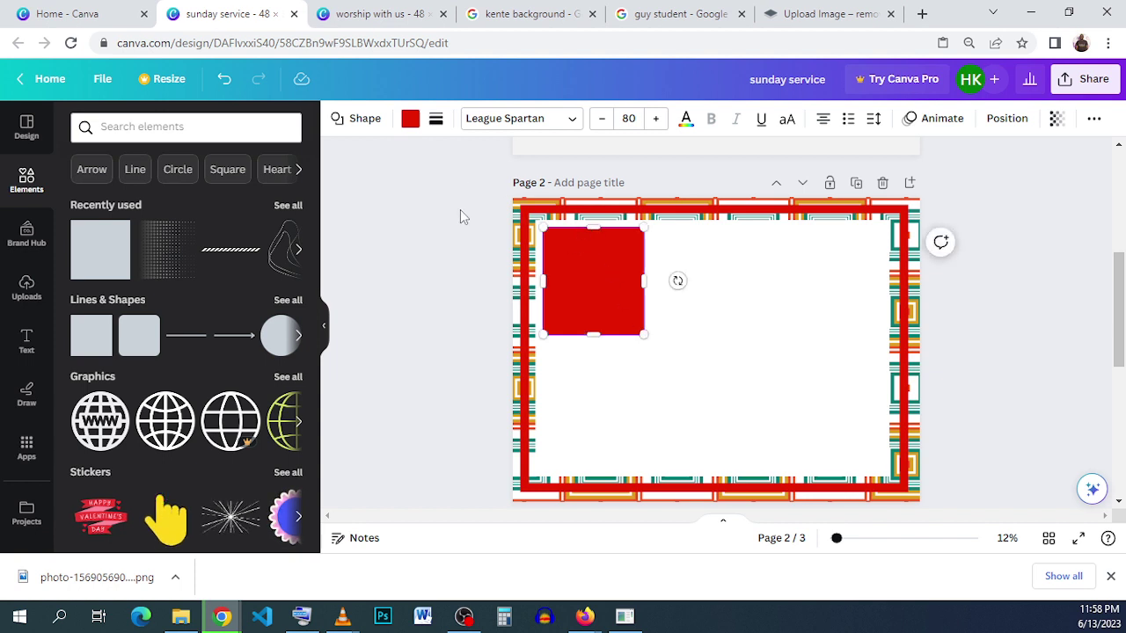
Step: Duplicate the red square twice and line the copies up in an evenly spaced row along the top of the white panel
left_click(631, 288)
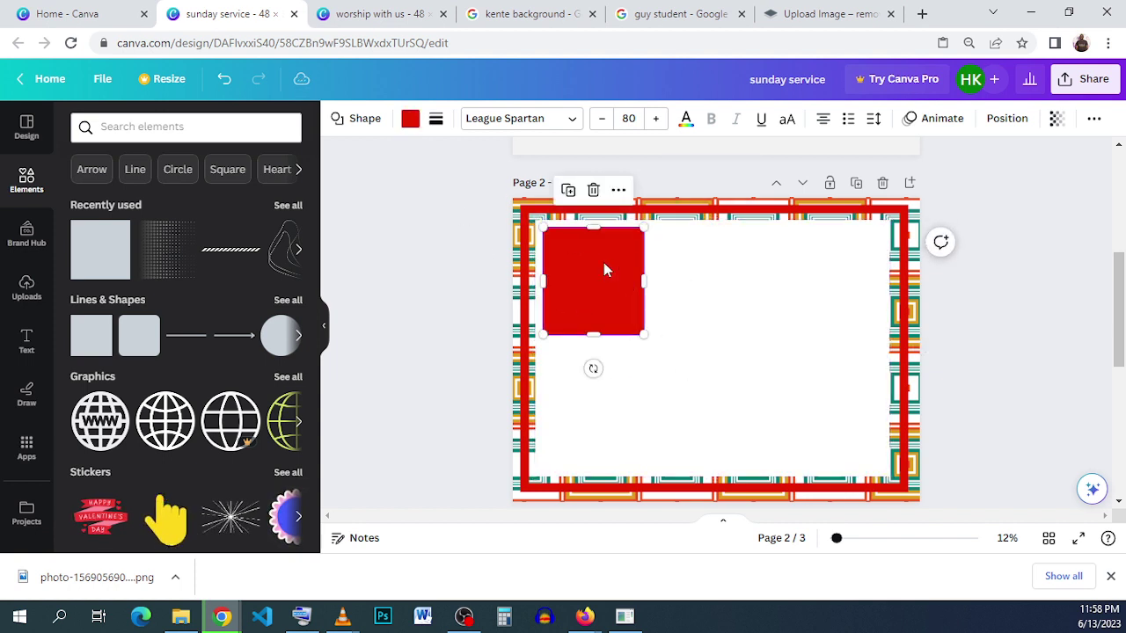
left_click_drag(598, 285, 676, 271)
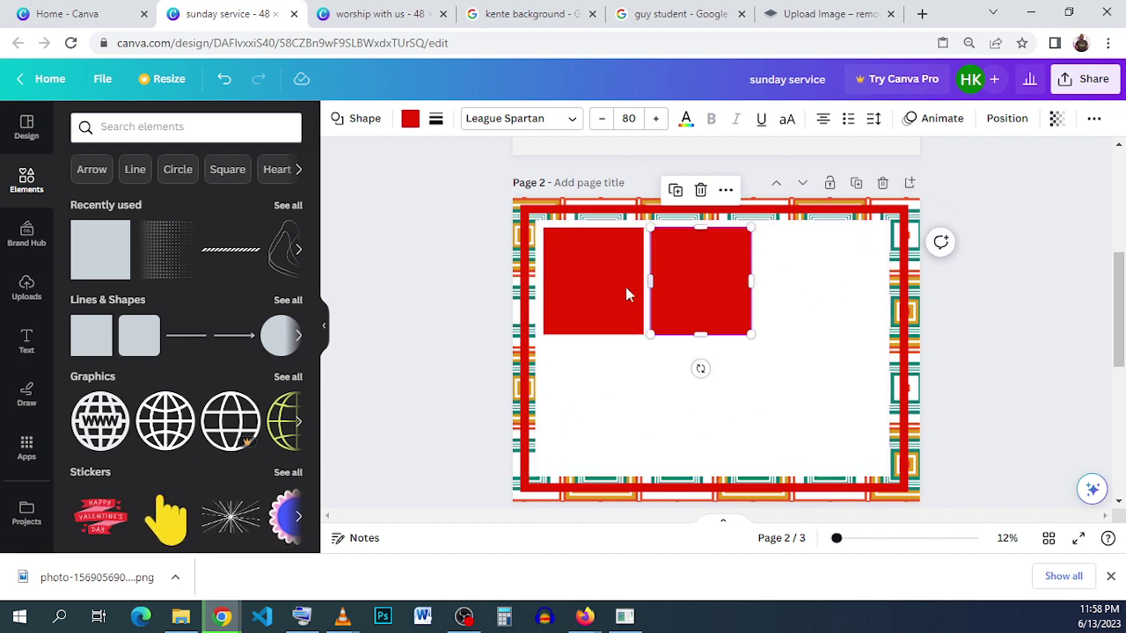
left_click(766, 304)
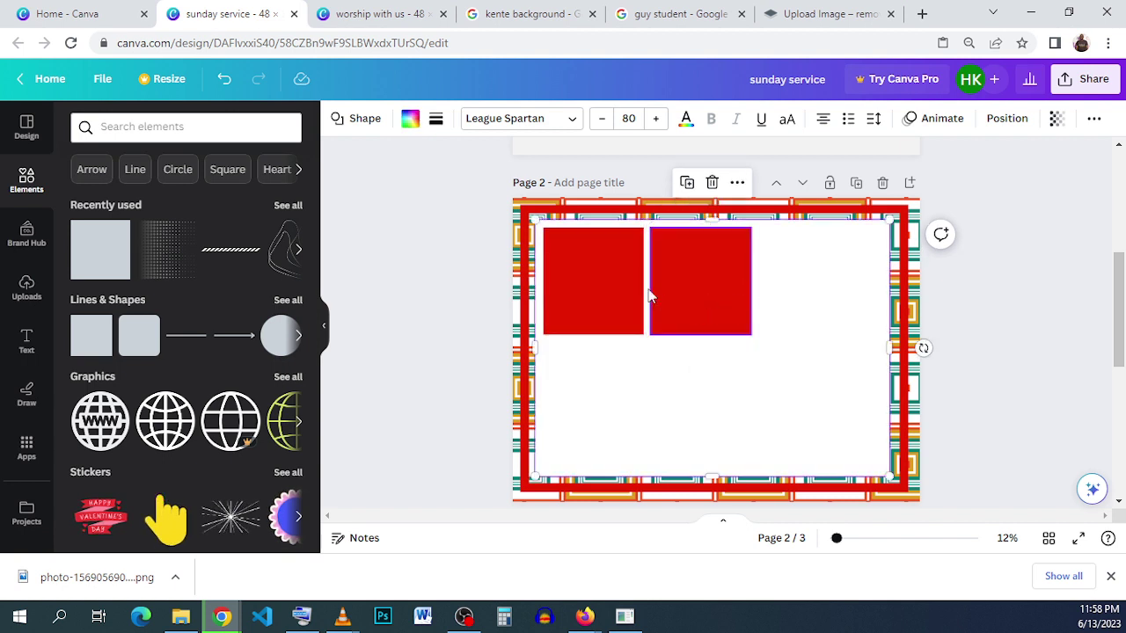
left_click(677, 264)
key("ctrl+d")
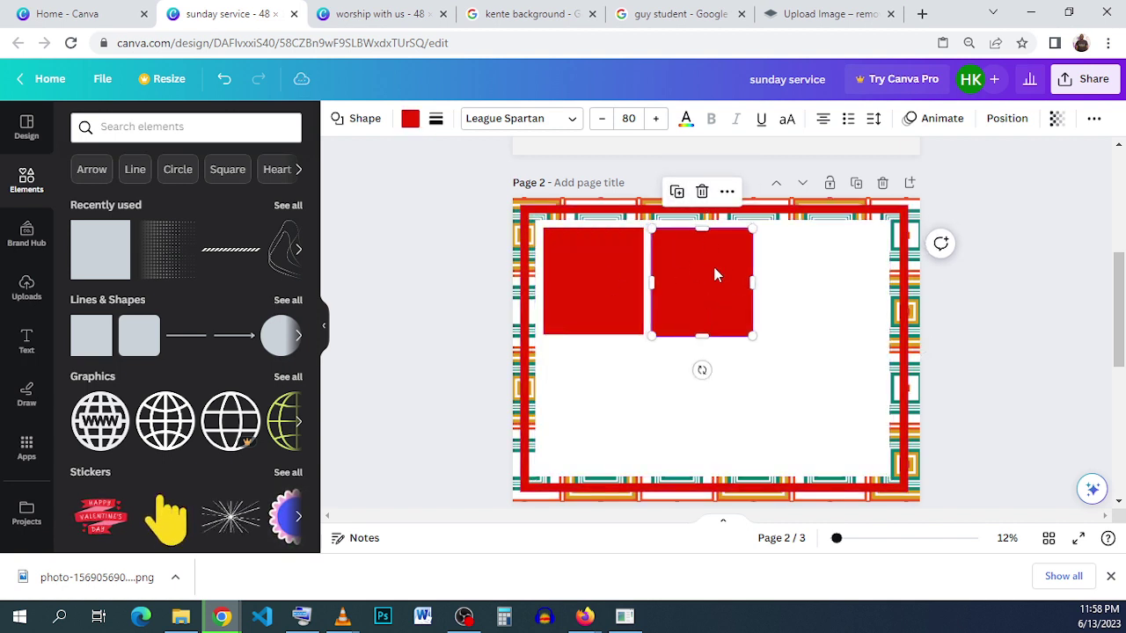
left_click_drag(713, 272, 822, 264)
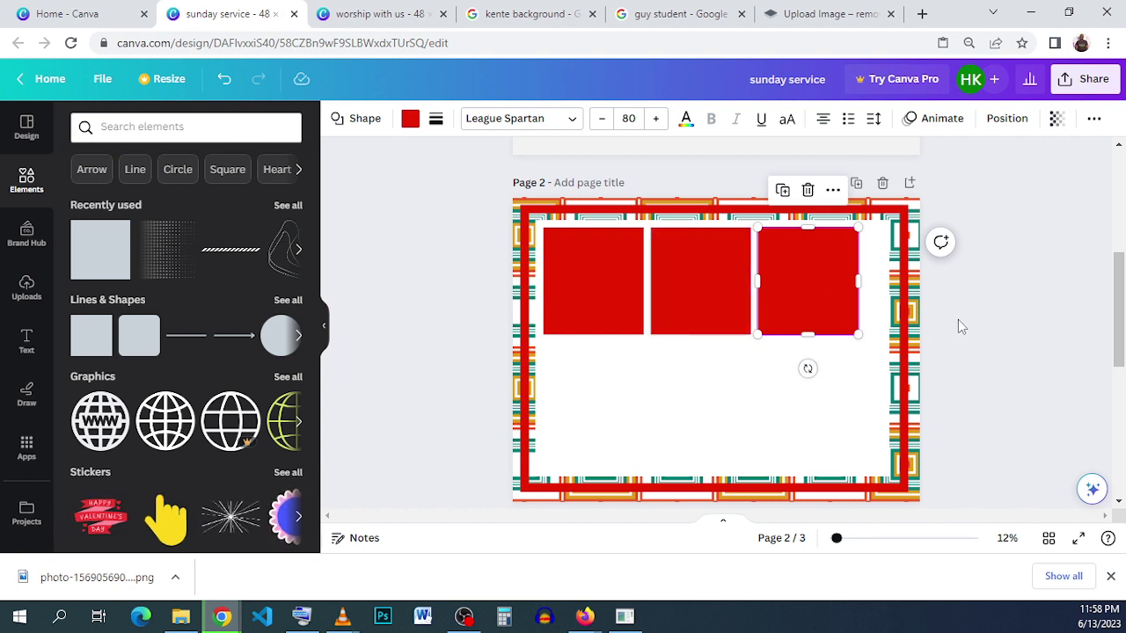
Step: Delete all three red squares from the white panel on page 2
left_click_drag(966, 311, 502, 282)
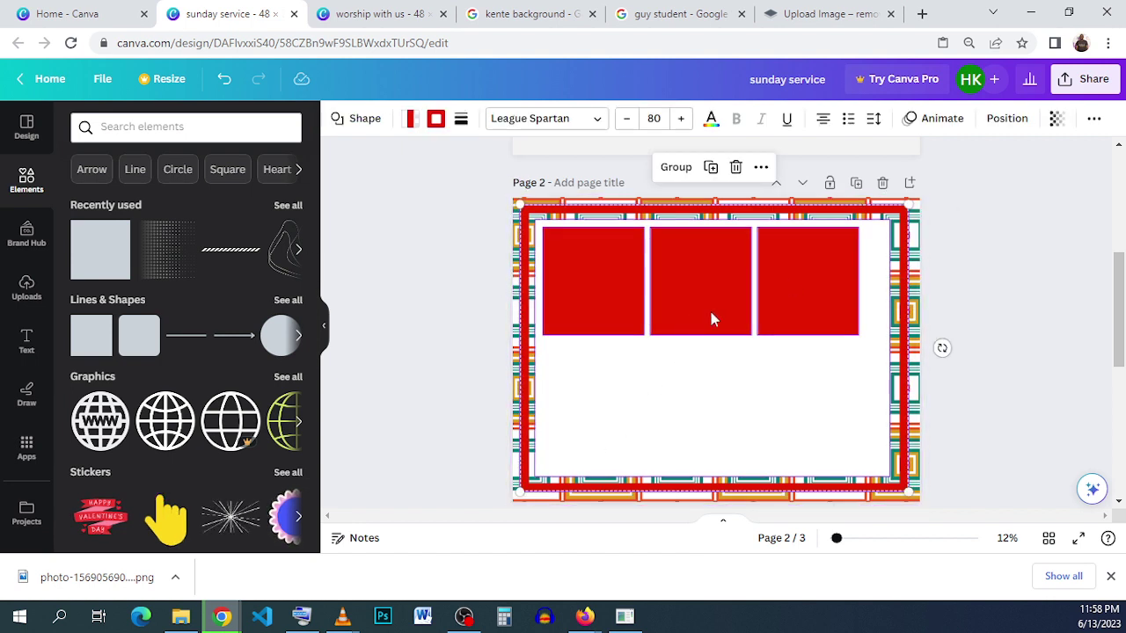
left_click(935, 312)
left_click(819, 314)
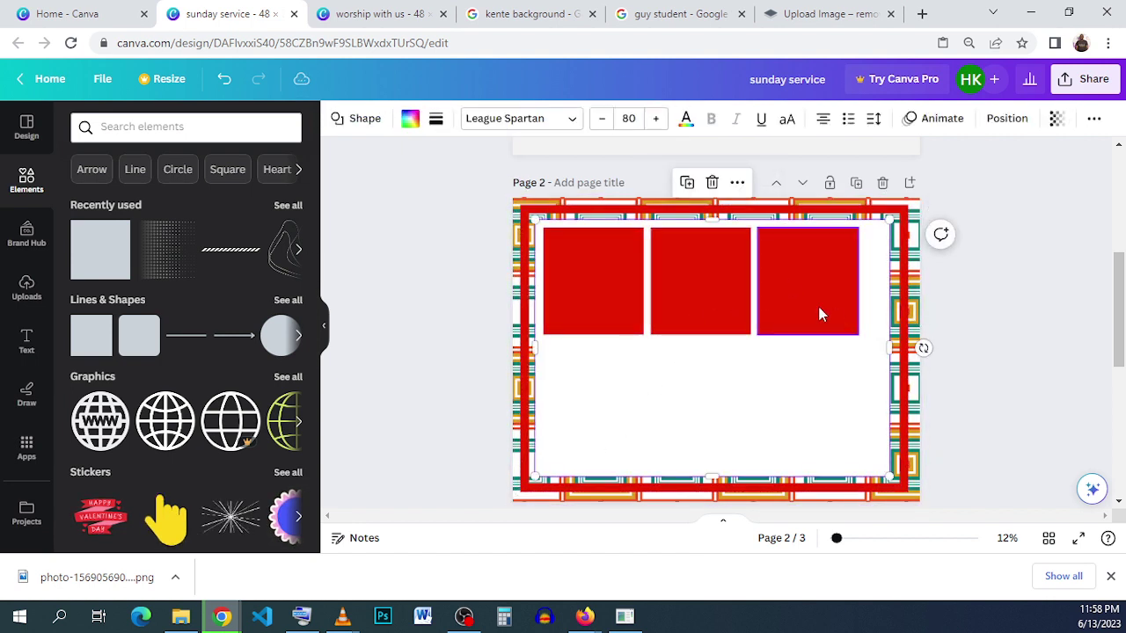
left_click(809, 199)
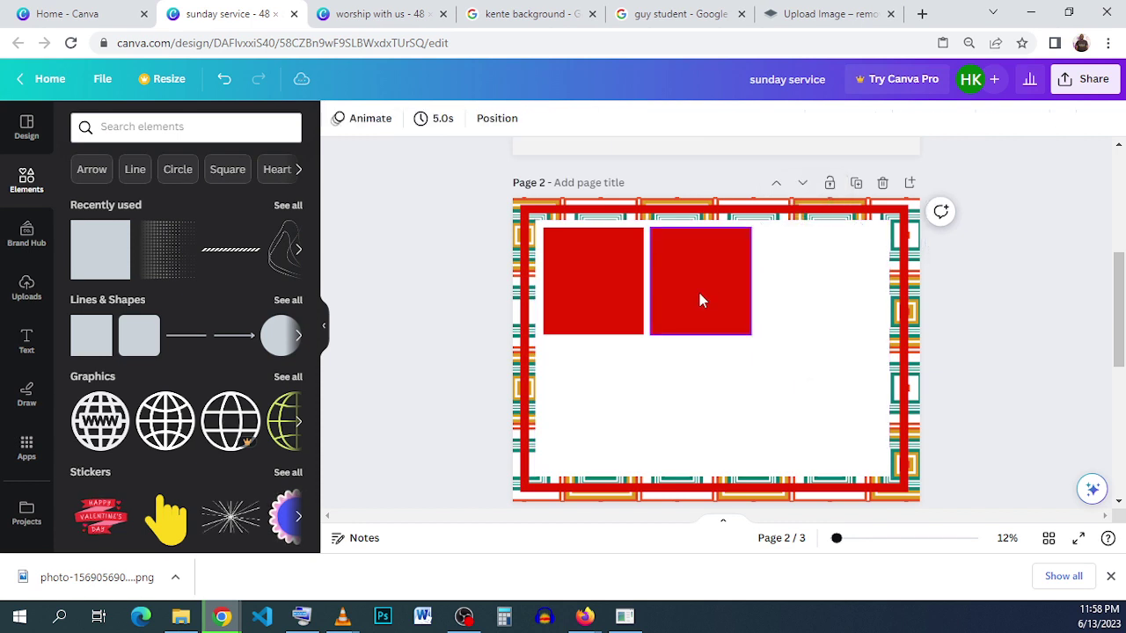
left_click(699, 295)
left_click(701, 190)
left_click(578, 278)
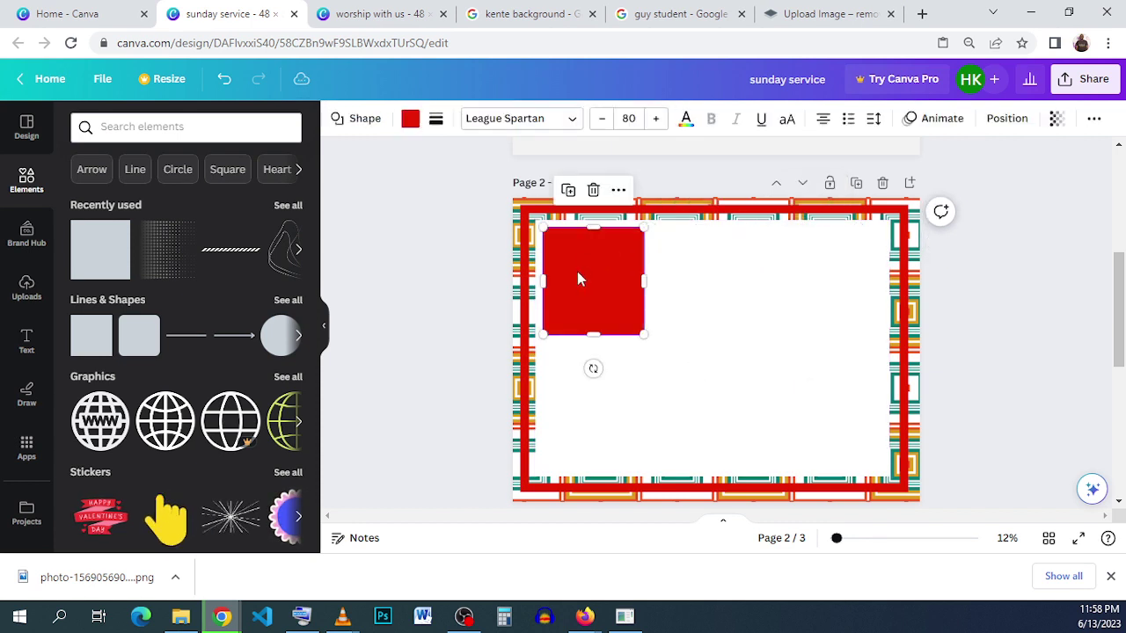
left_click(595, 190)
Step: Add a blank page 4 and place a green square in its upper-left area
scroll(626, 359, "down", 1)
scroll(626, 359, "down", 5)
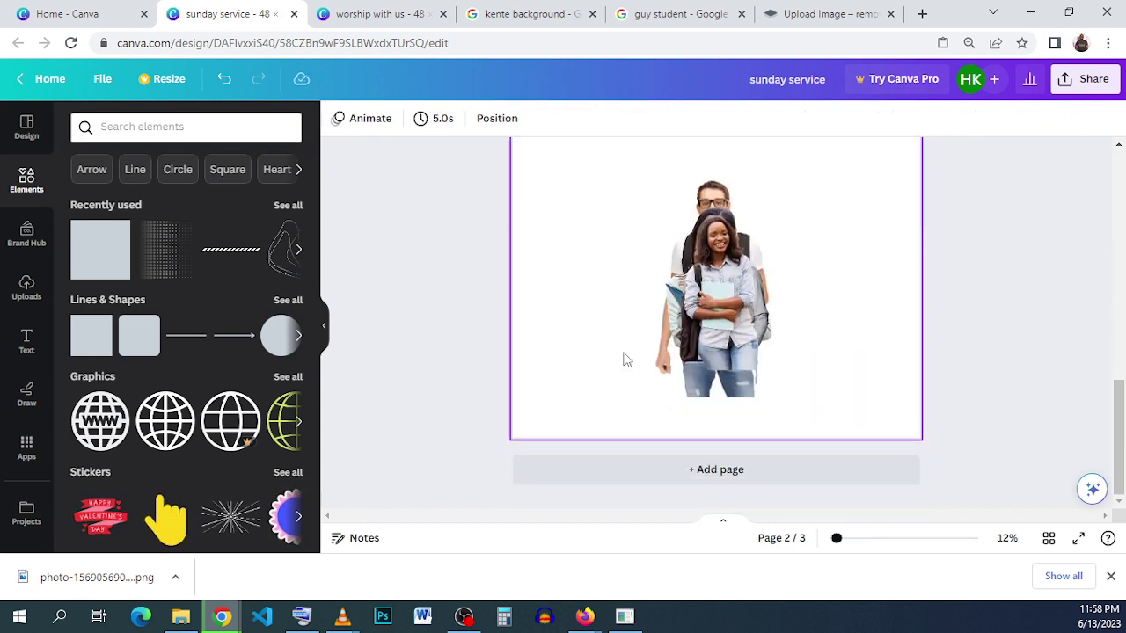
left_click(693, 472)
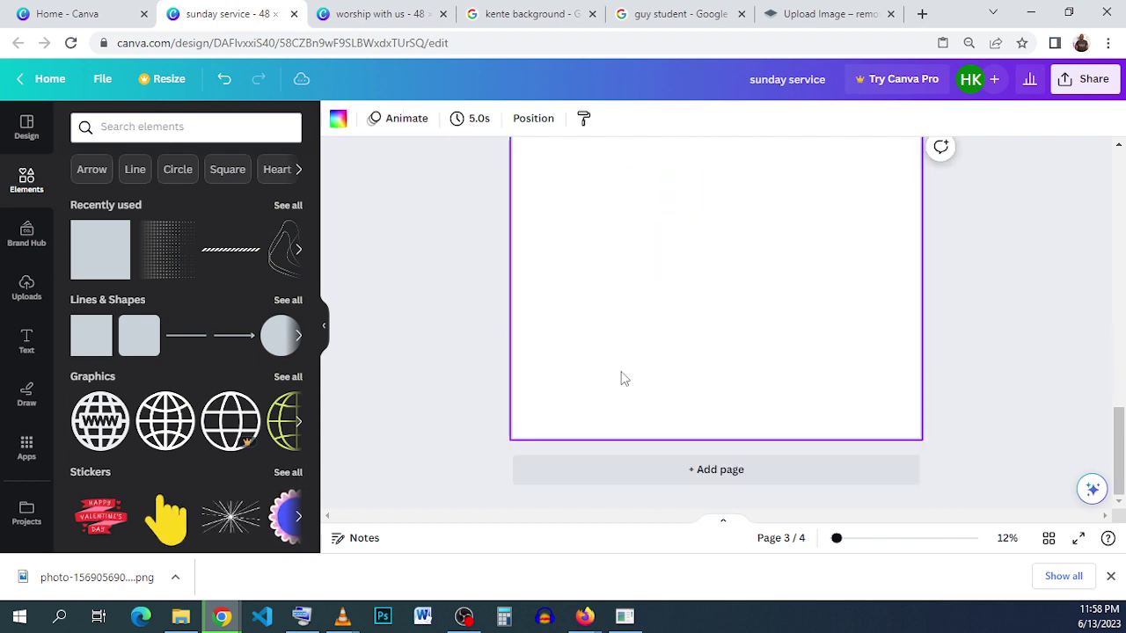
left_click(103, 264)
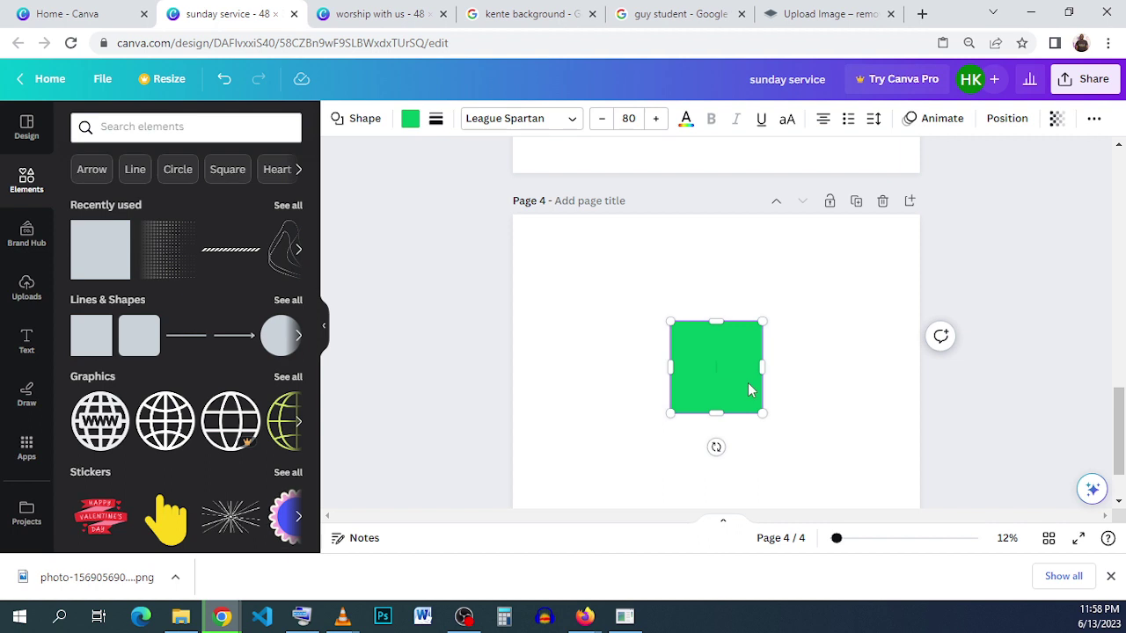
left_click_drag(747, 384, 636, 335)
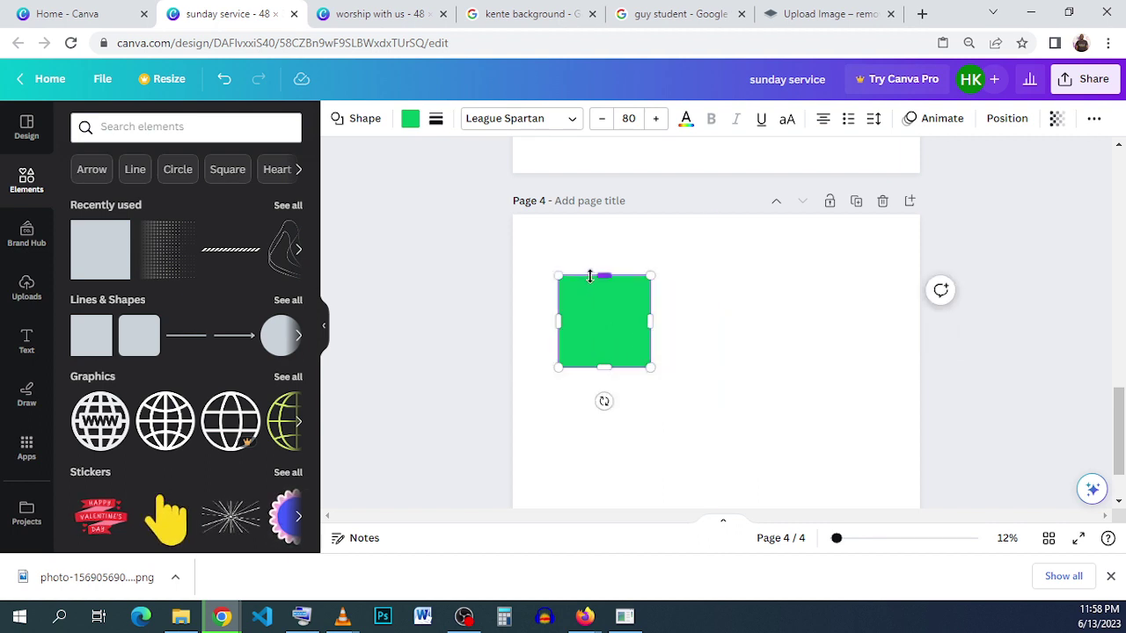
Step: Duplicate the green square three times into an evenly spaced horizontal row on page 4
left_click(776, 369)
left_click(595, 328)
left_click(579, 238)
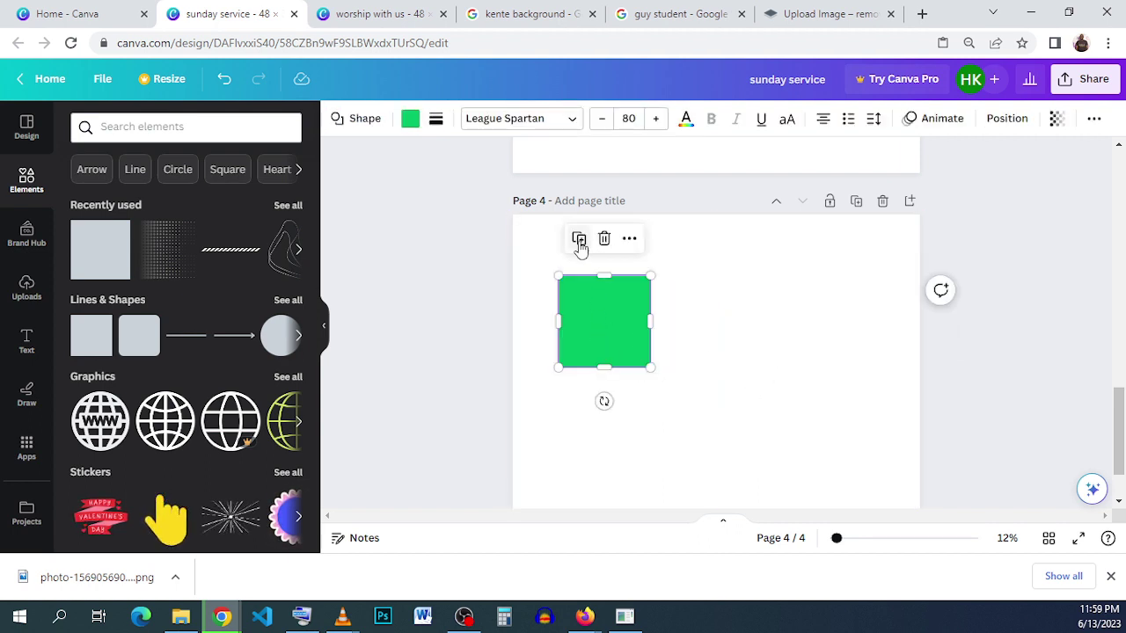
left_click_drag(619, 326, 714, 333)
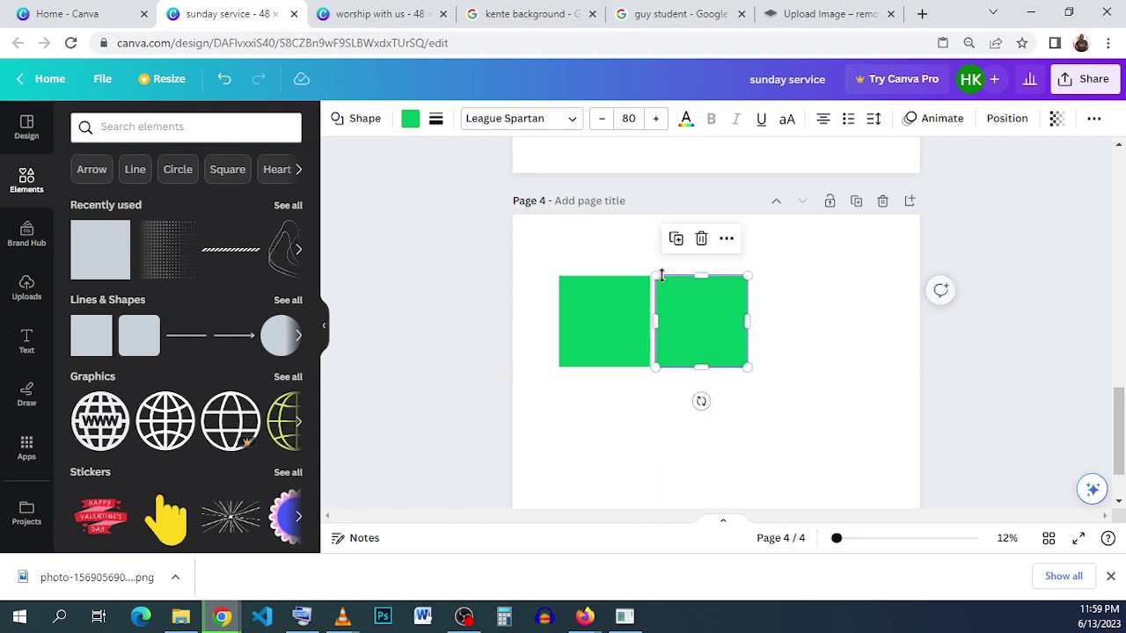
left_click(674, 240)
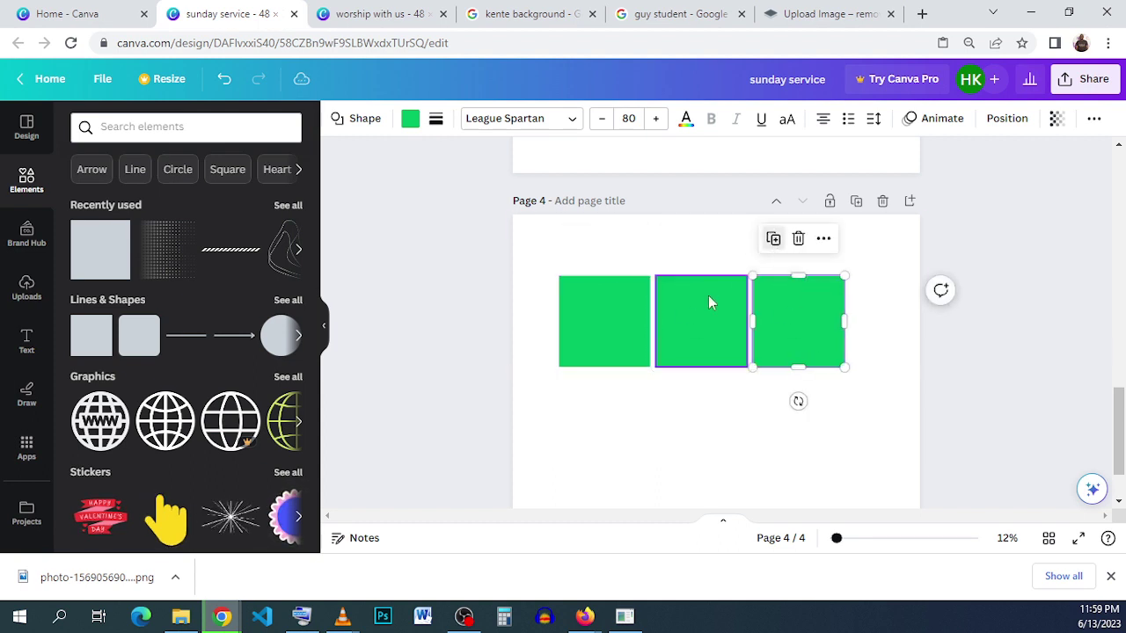
left_click(774, 238)
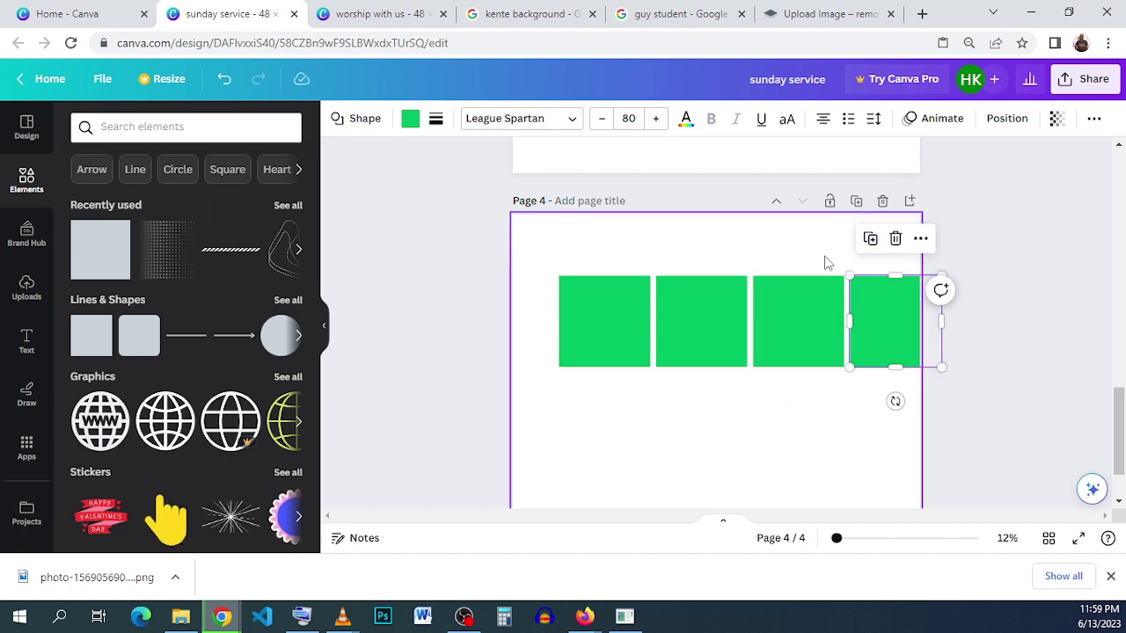
Step: Try recolouring the second square red, the third blue and the fourth yellow
left_click(713, 332)
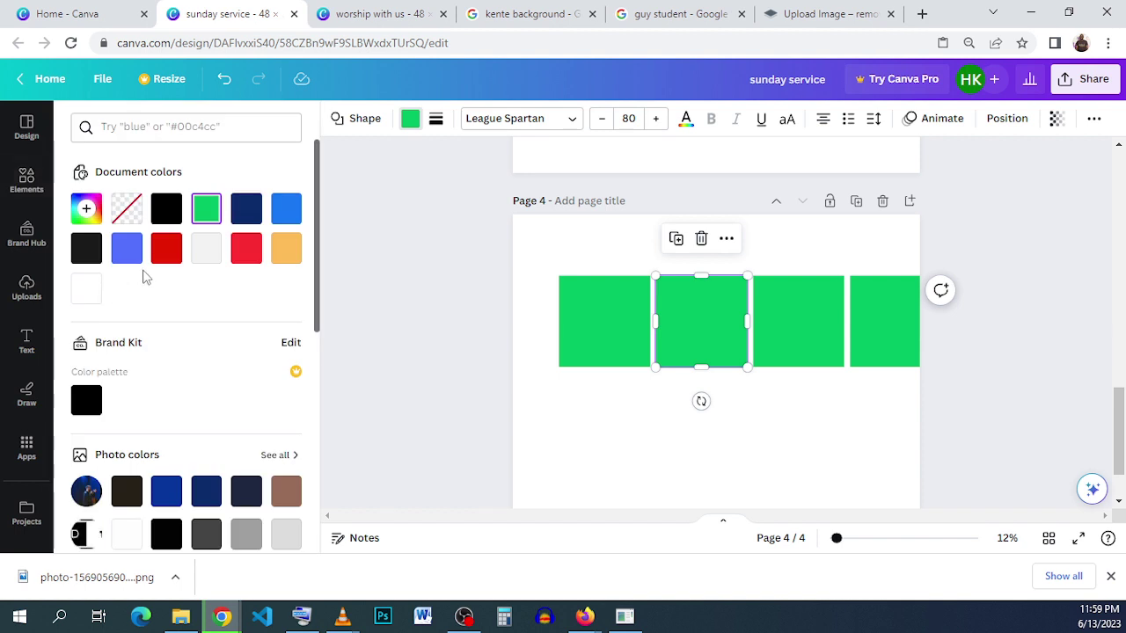
left_click(158, 253)
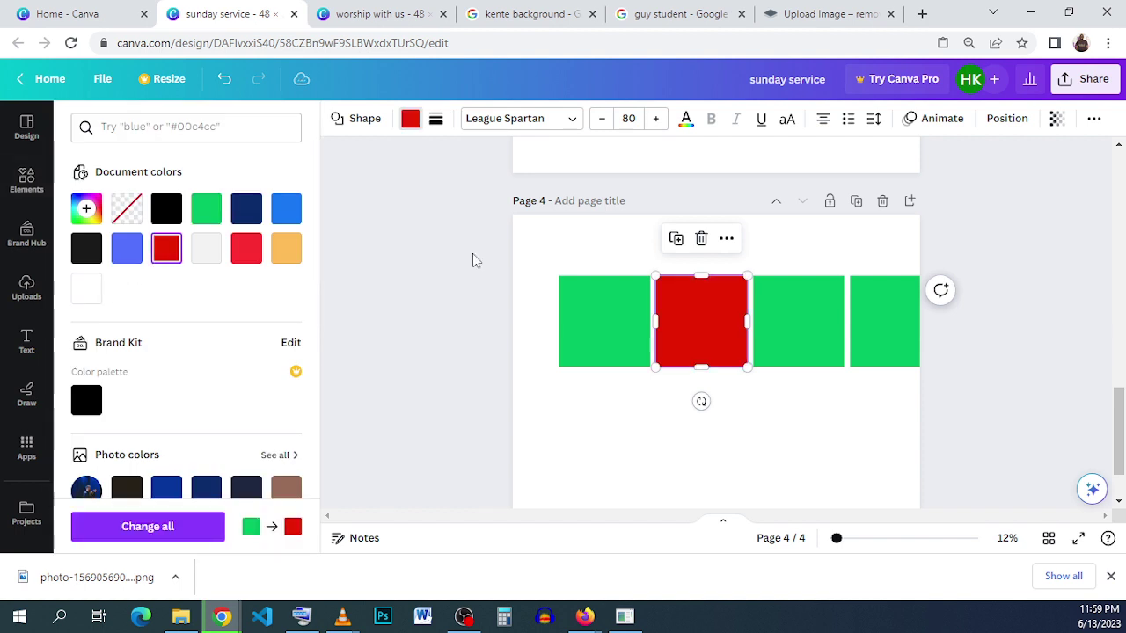
left_click(791, 339)
left_click(286, 208)
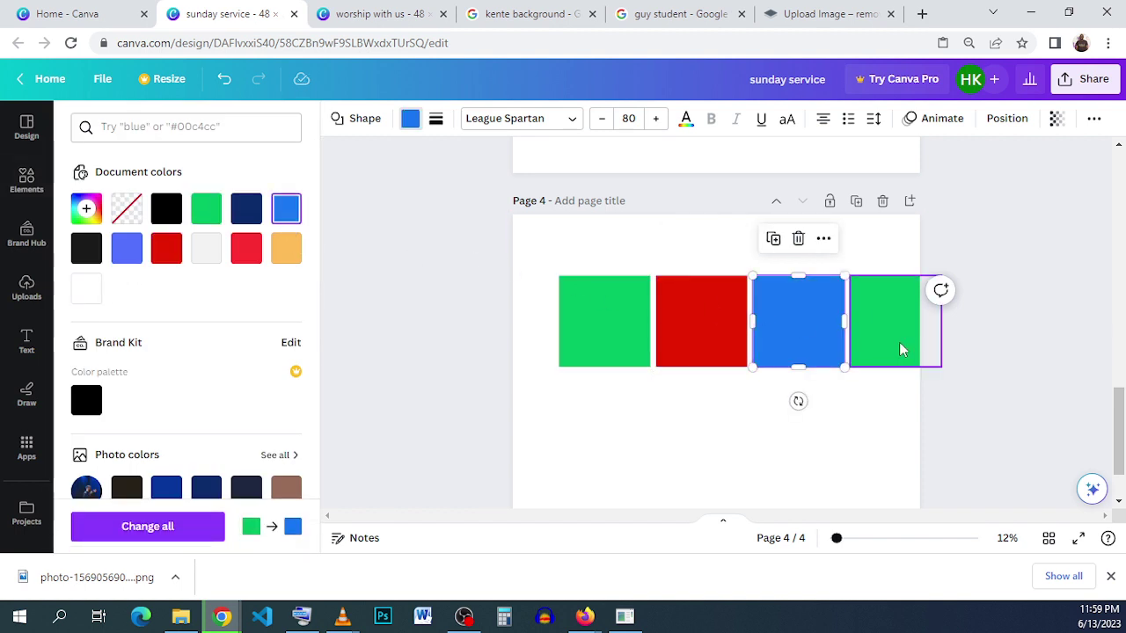
left_click(899, 347)
scroll(208, 431, "down", 5)
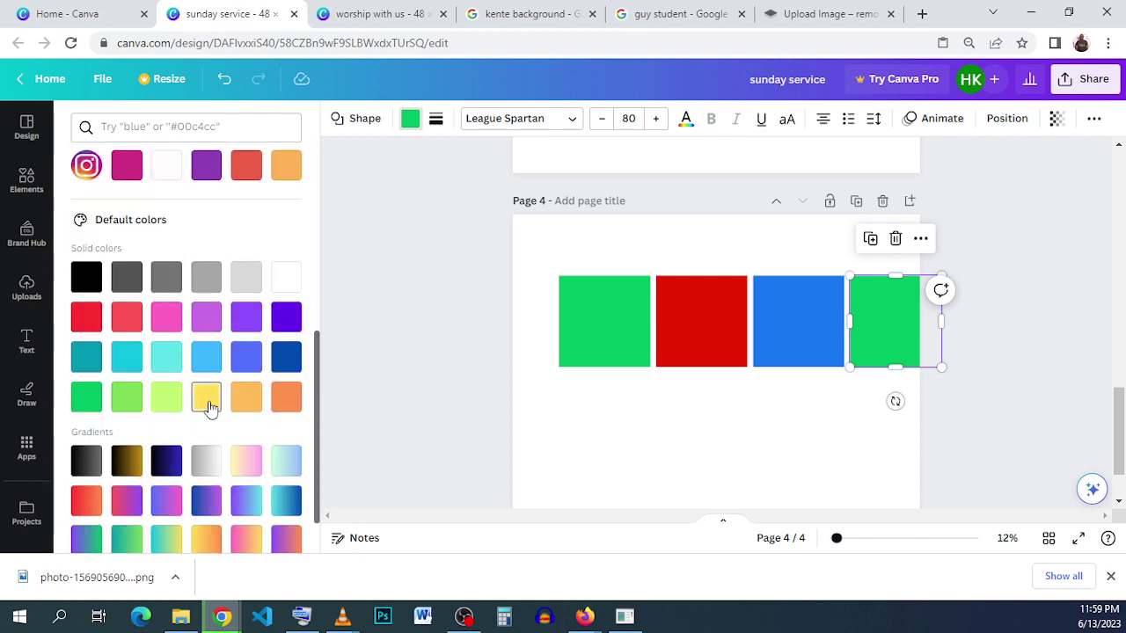
left_click(206, 400)
left_click(429, 343)
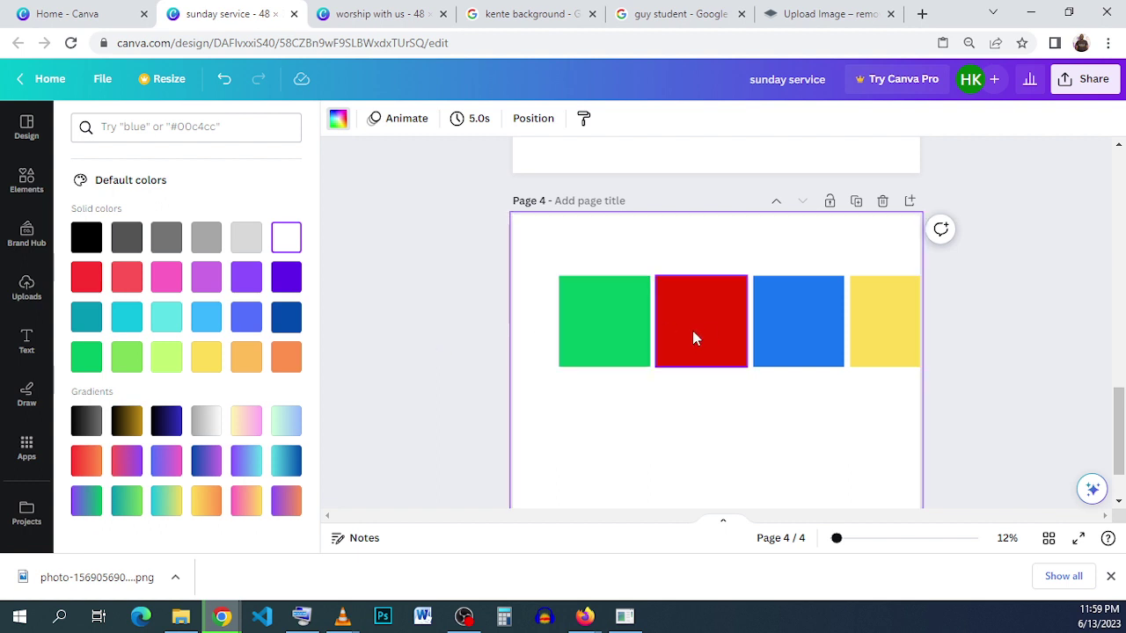
Step: Fill the first square with the dark red document colour and the second with light orange
left_click(611, 341)
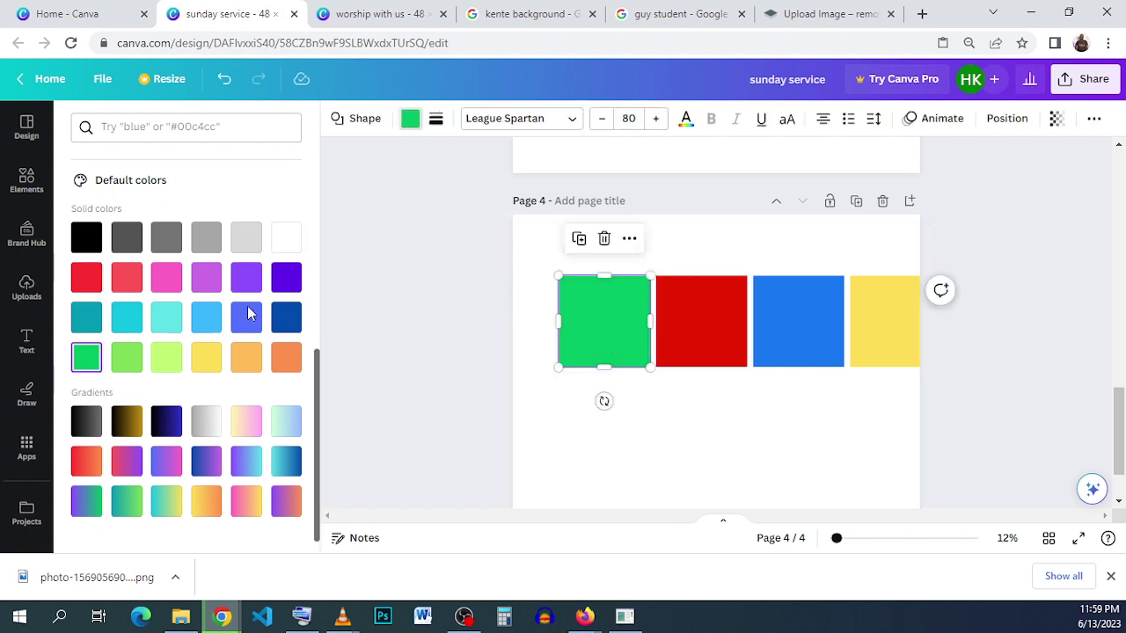
left_click(784, 317)
left_click(588, 332)
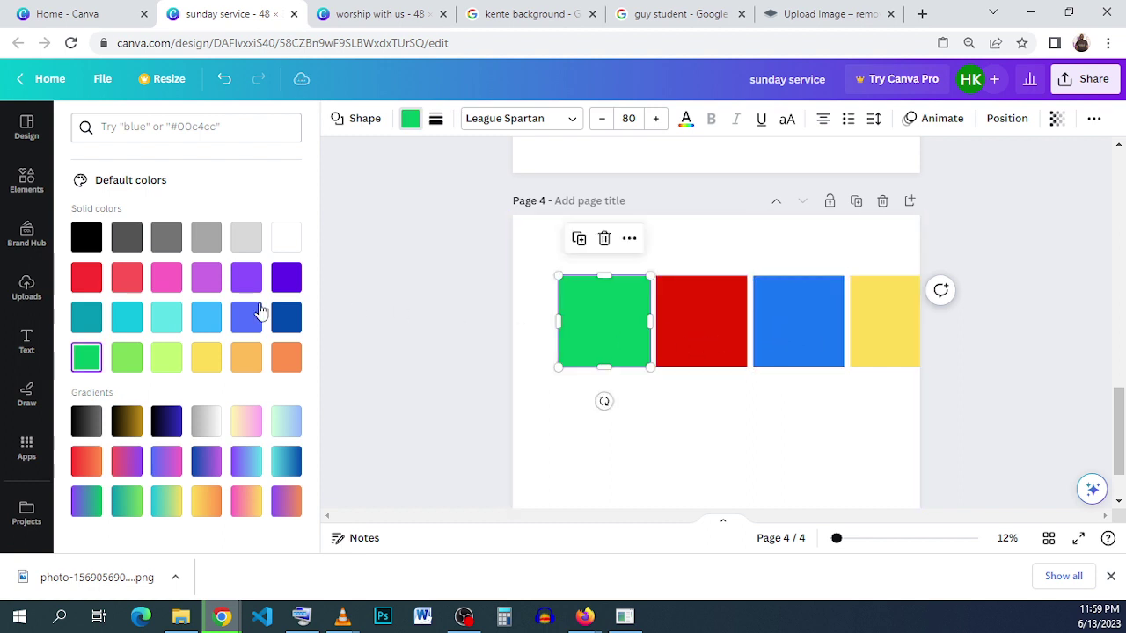
left_click(86, 277)
scroll(247, 317, "up", 5)
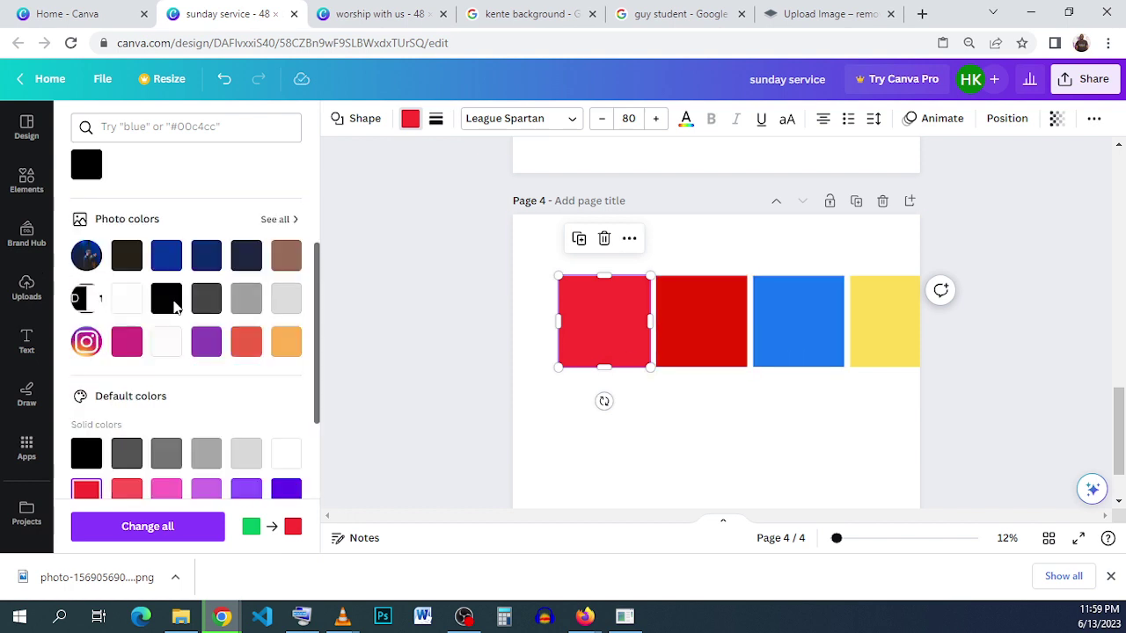
left_click(155, 245)
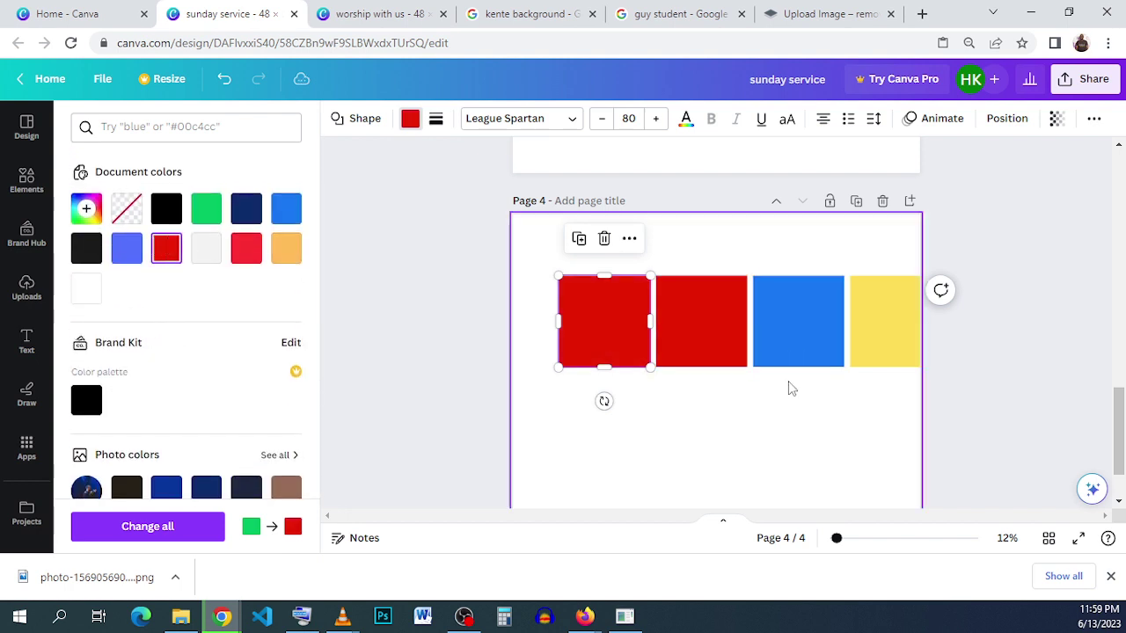
left_click(709, 314)
left_click(286, 251)
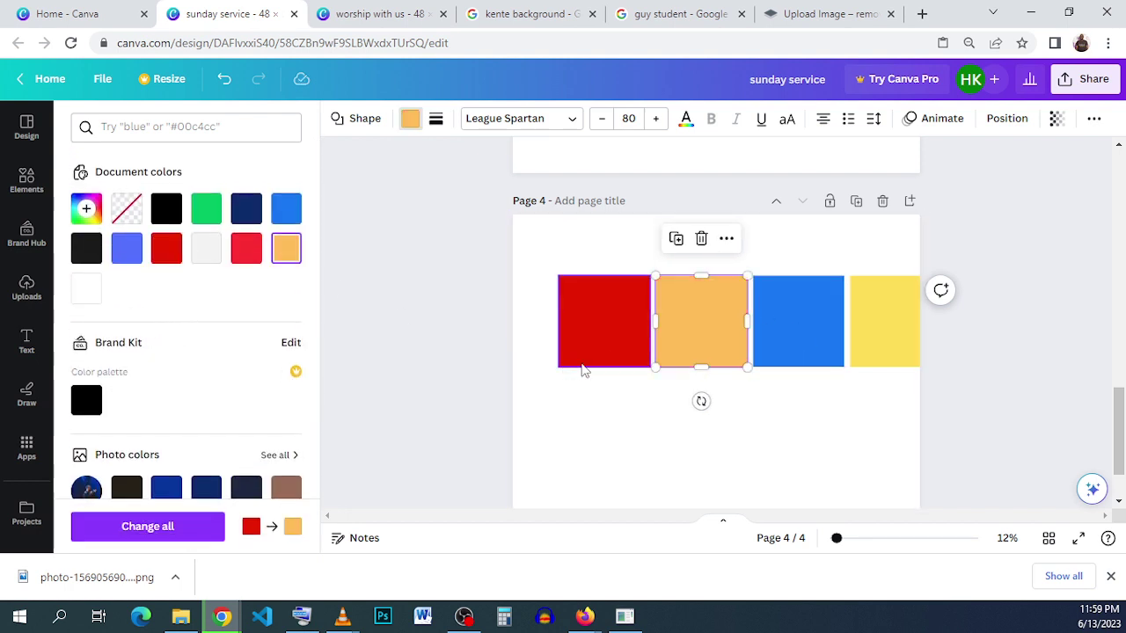
Step: Recolour the fourth square green and the third square black
left_click(888, 335)
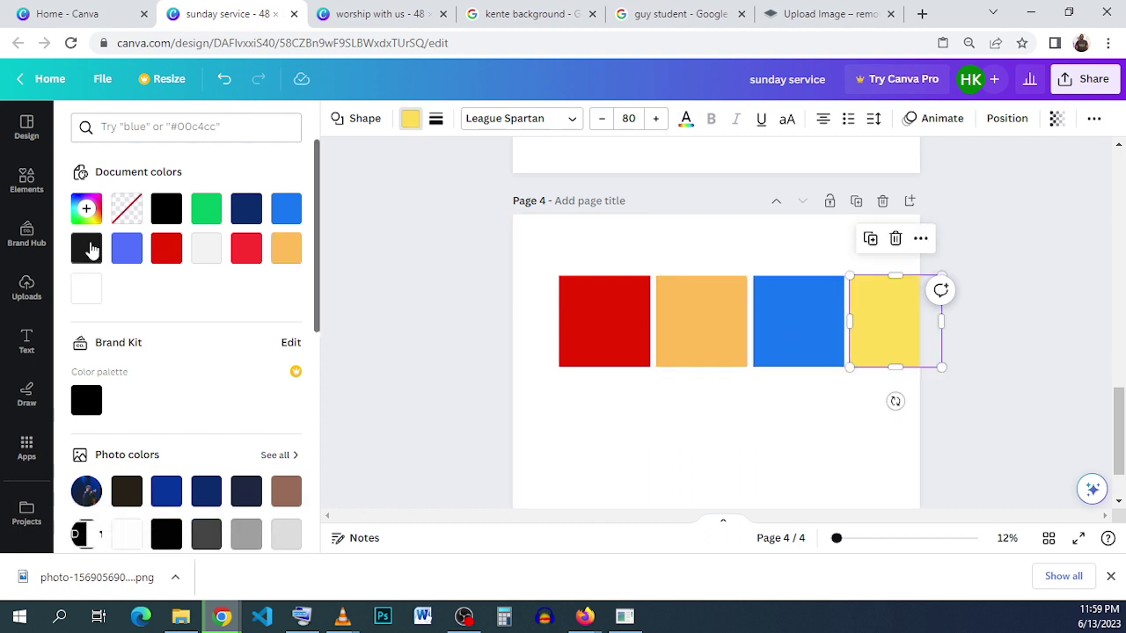
left_click(219, 217)
left_click(829, 326)
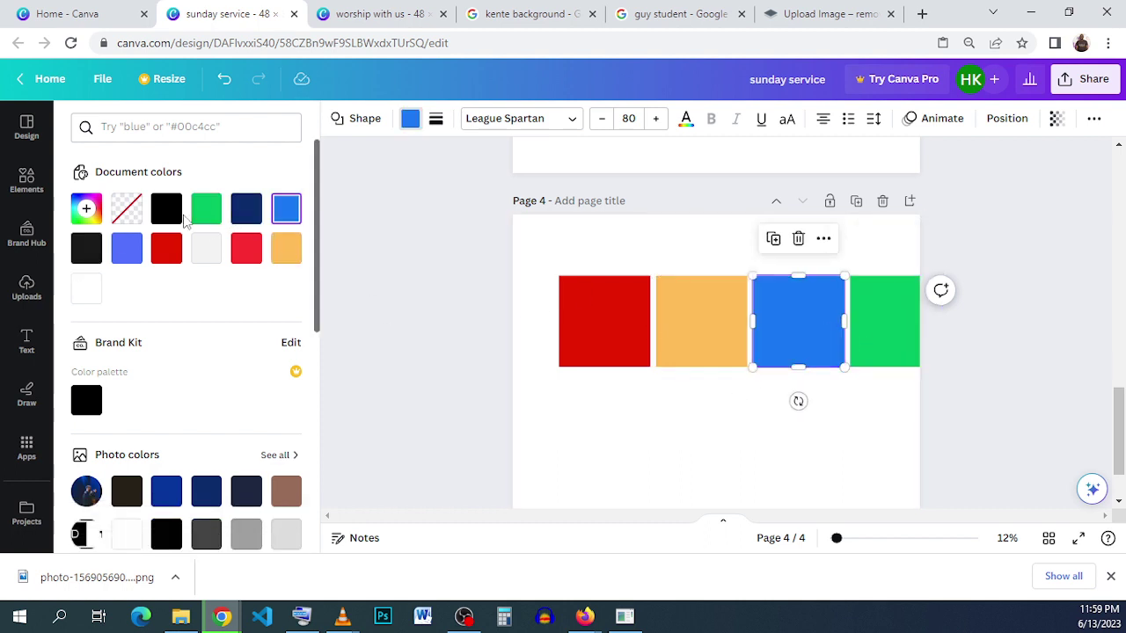
left_click(172, 217)
left_click(749, 482)
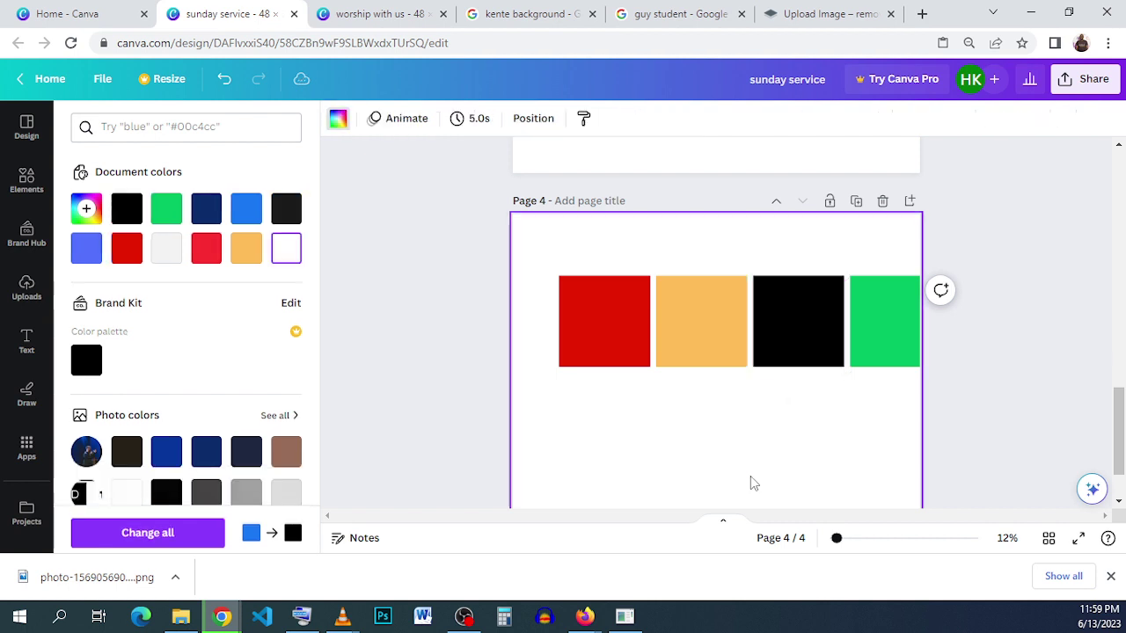
Step: Group the red, orange, black and green squares on page 4
left_click_drag(1003, 360, 566, 316)
left_click(709, 238)
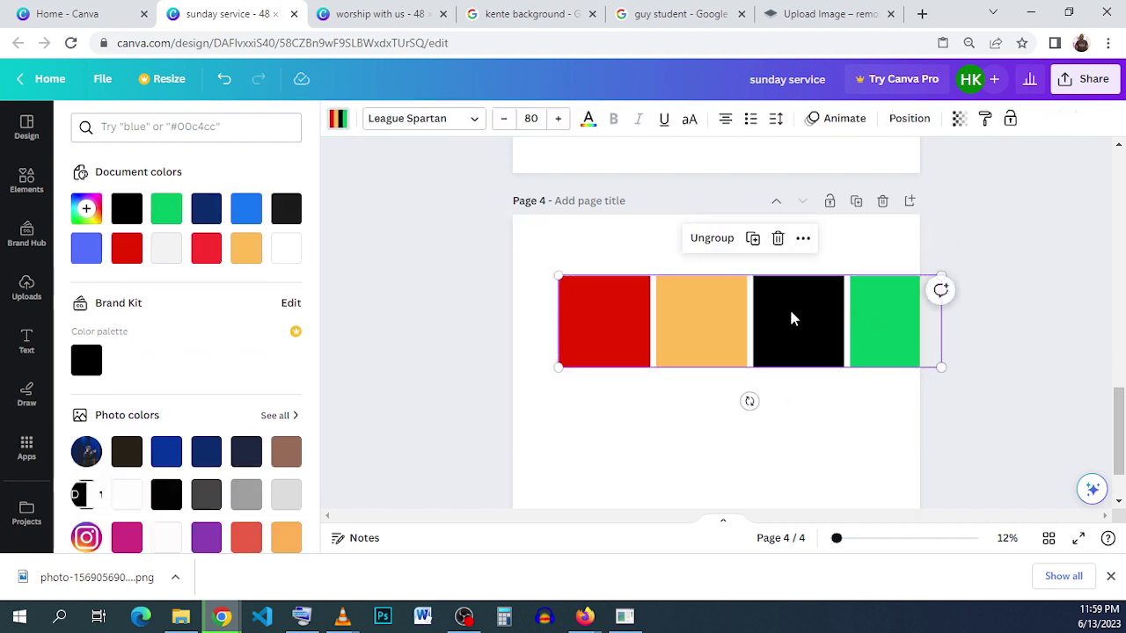
right_click(728, 329)
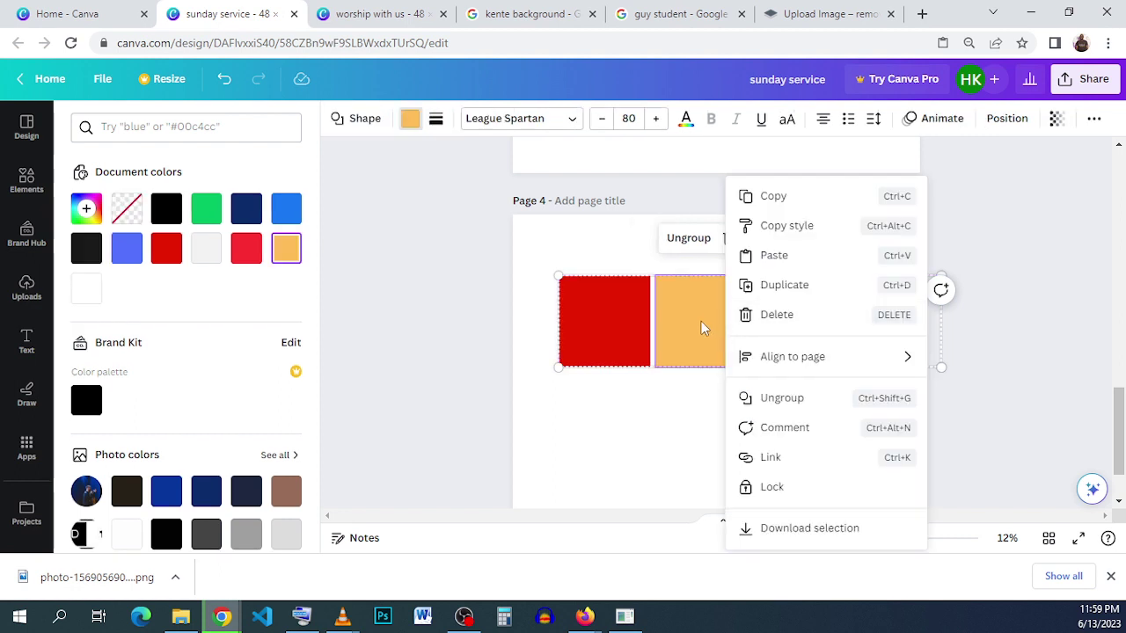
left_click(664, 300)
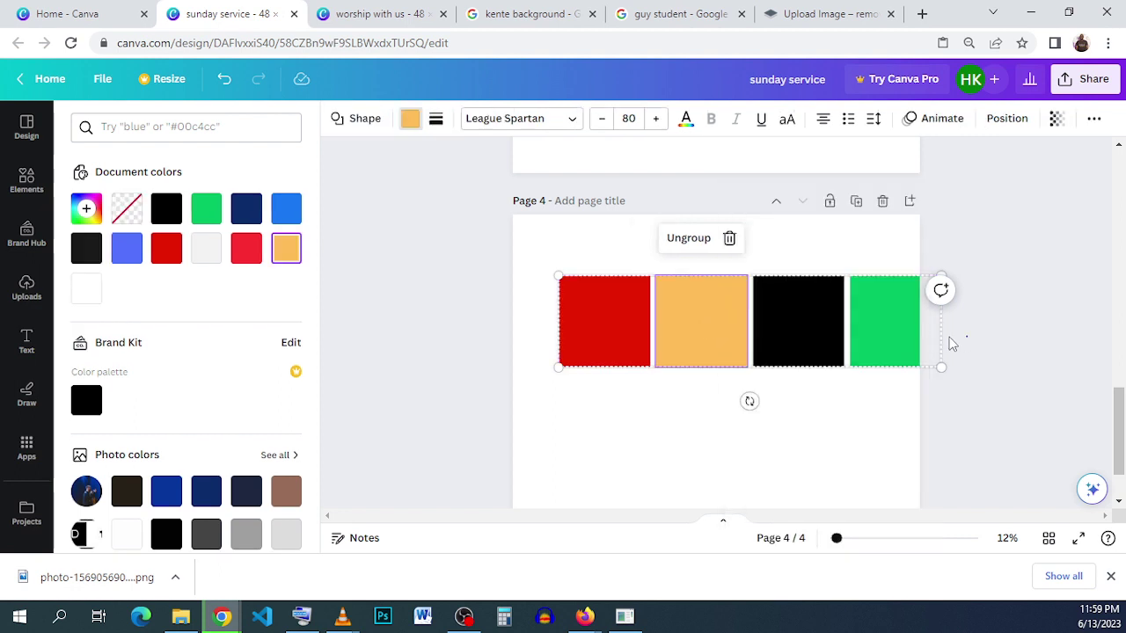
left_click_drag(1036, 340, 748, 378)
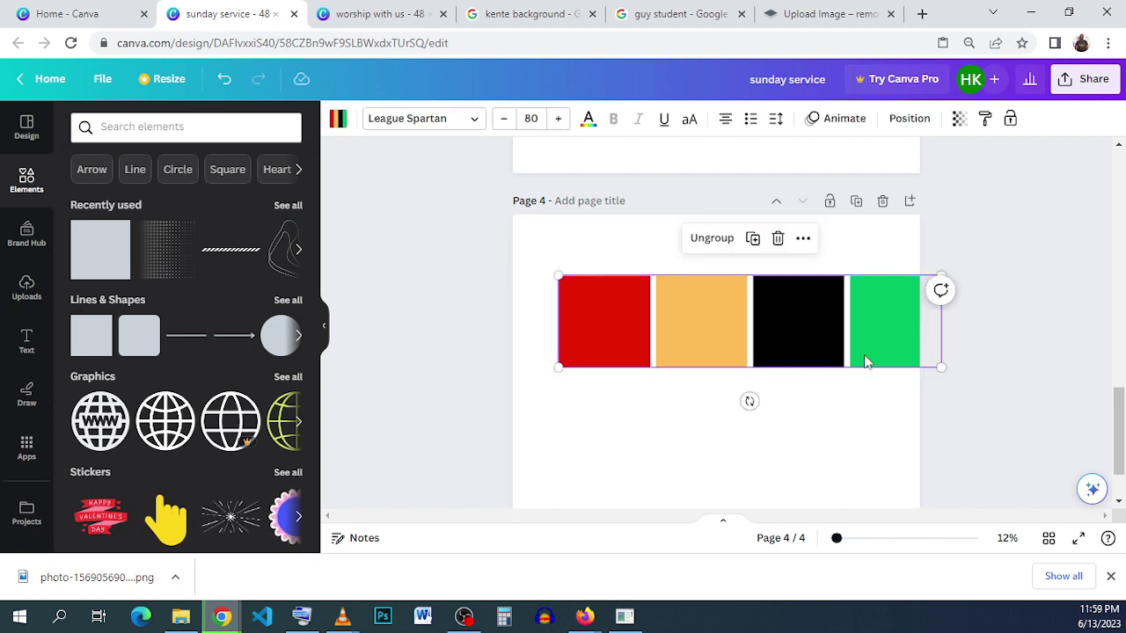
Step: Scale the grouped row down to fit inside page 4 and centre it horizontally
left_click_drag(790, 337, 755, 349)
left_click_drag(906, 287, 869, 296)
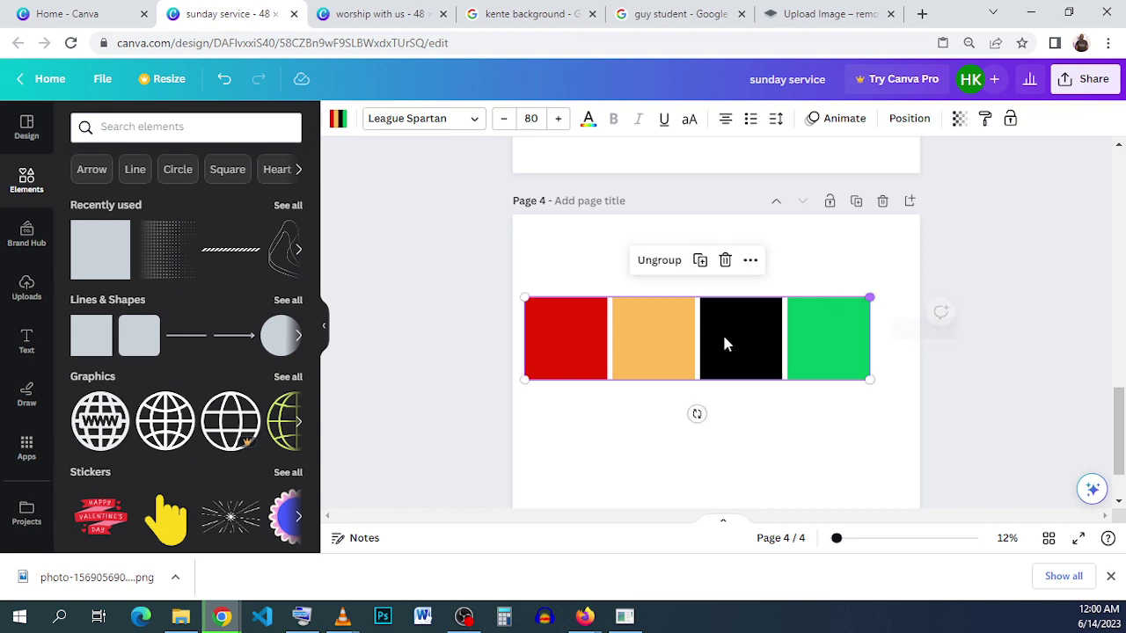
left_click_drag(724, 344, 719, 338)
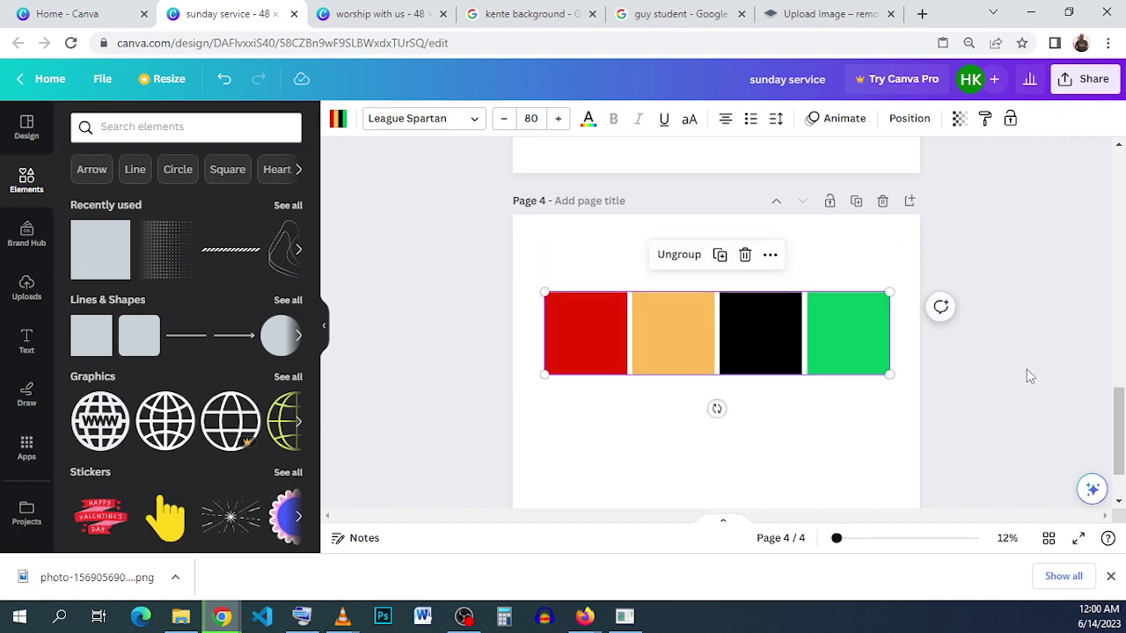
left_click(1026, 370)
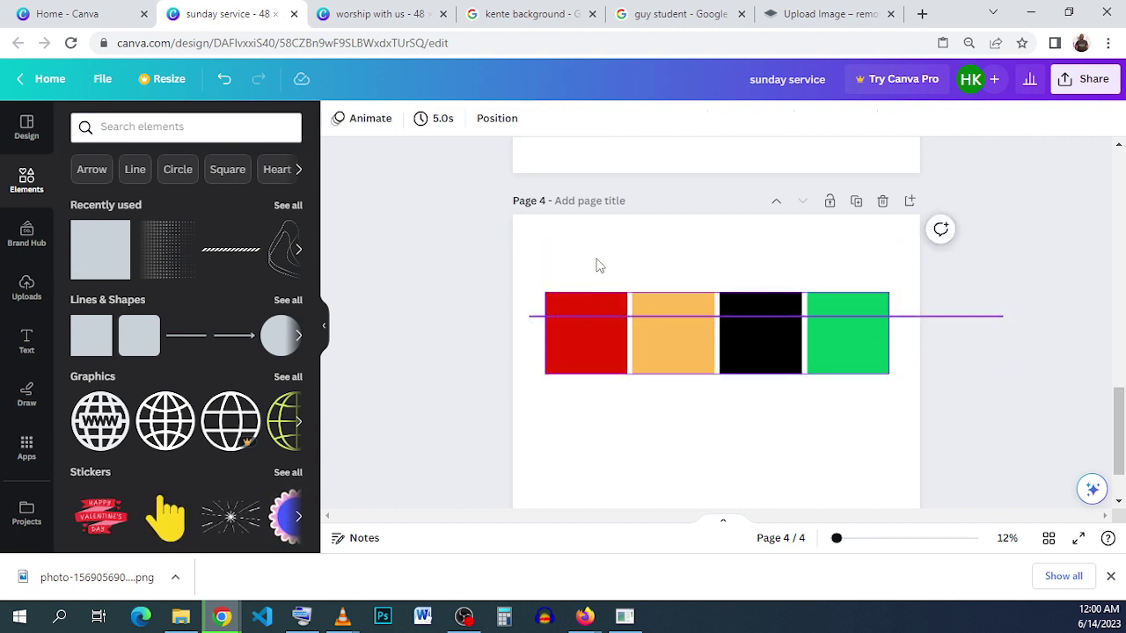
Step: Ungroup the row and stretch all four squares downward into upright rectangles of equal height
left_click(616, 299)
left_click(667, 258)
left_click(594, 367)
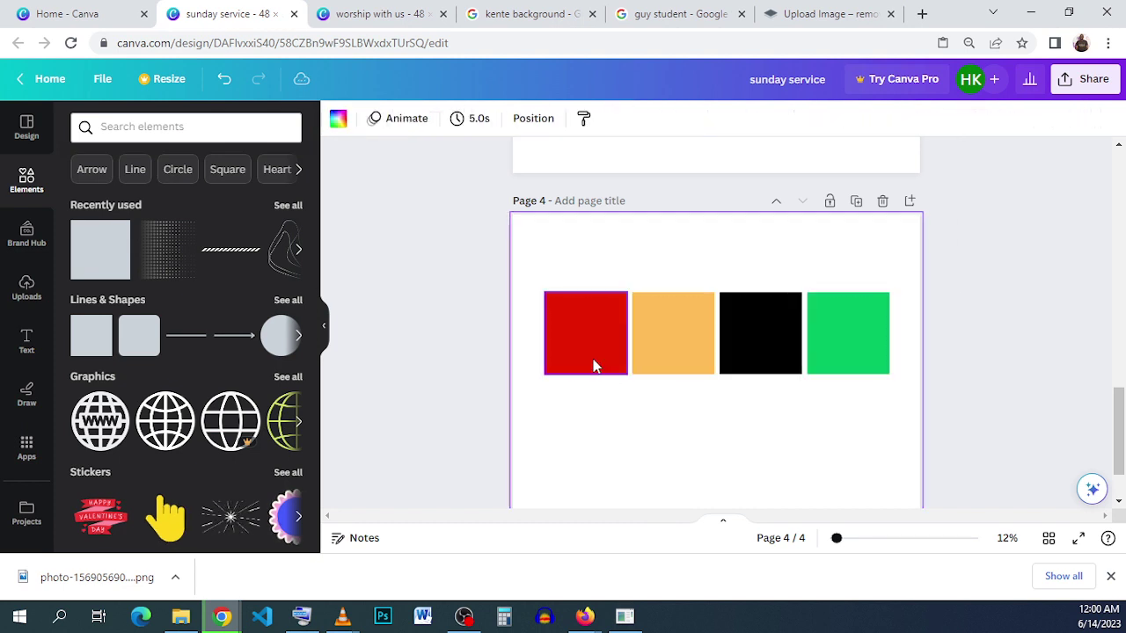
left_click(594, 367)
left_click_drag(587, 373, 587, 407)
left_click(666, 374)
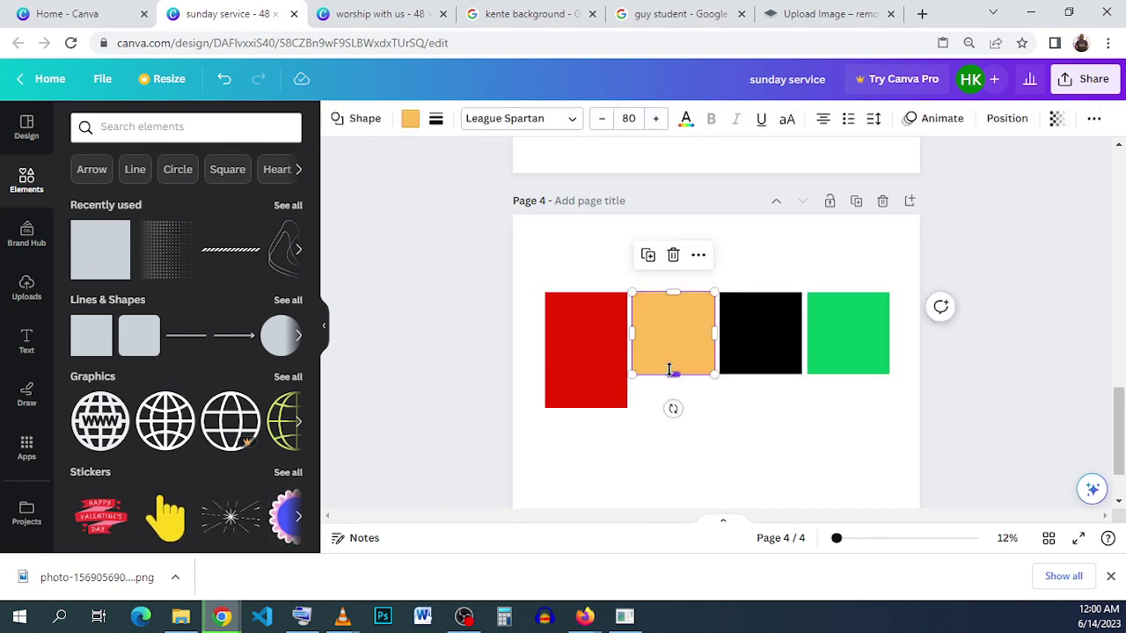
left_click_drag(669, 371, 671, 407)
left_click(780, 370)
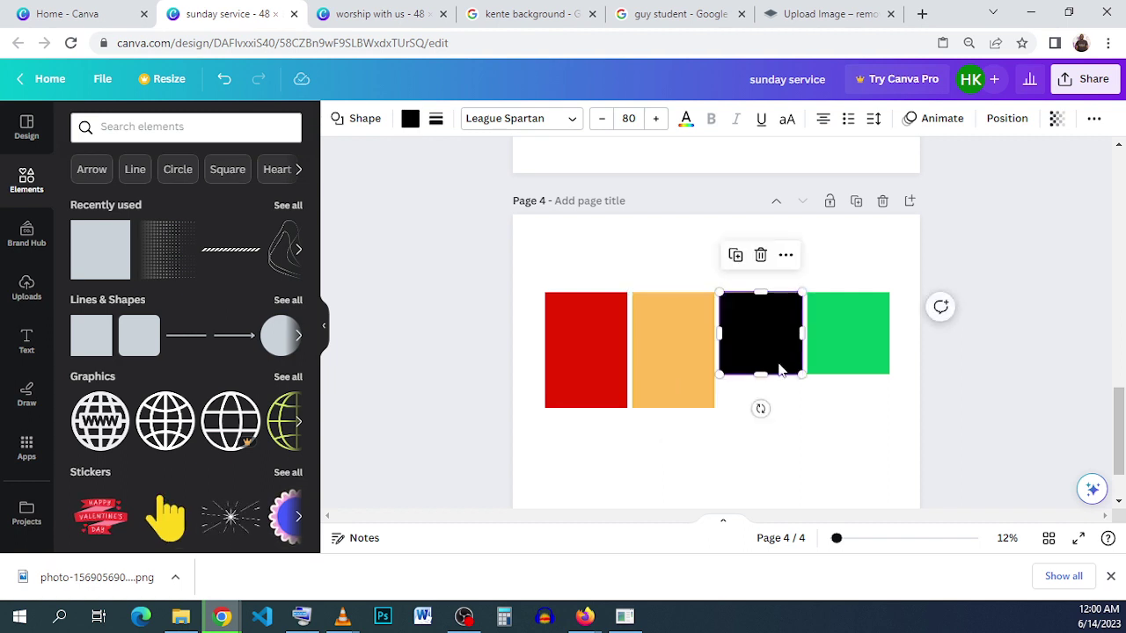
left_click_drag(762, 373, 759, 407)
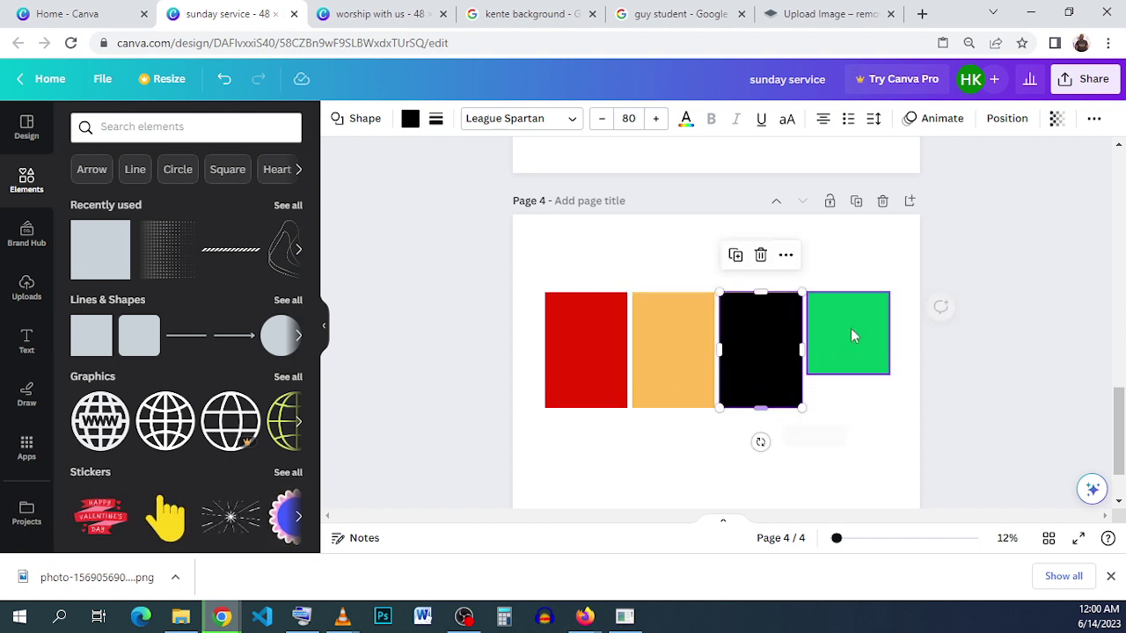
left_click(850, 328)
left_click_drag(852, 373, 847, 407)
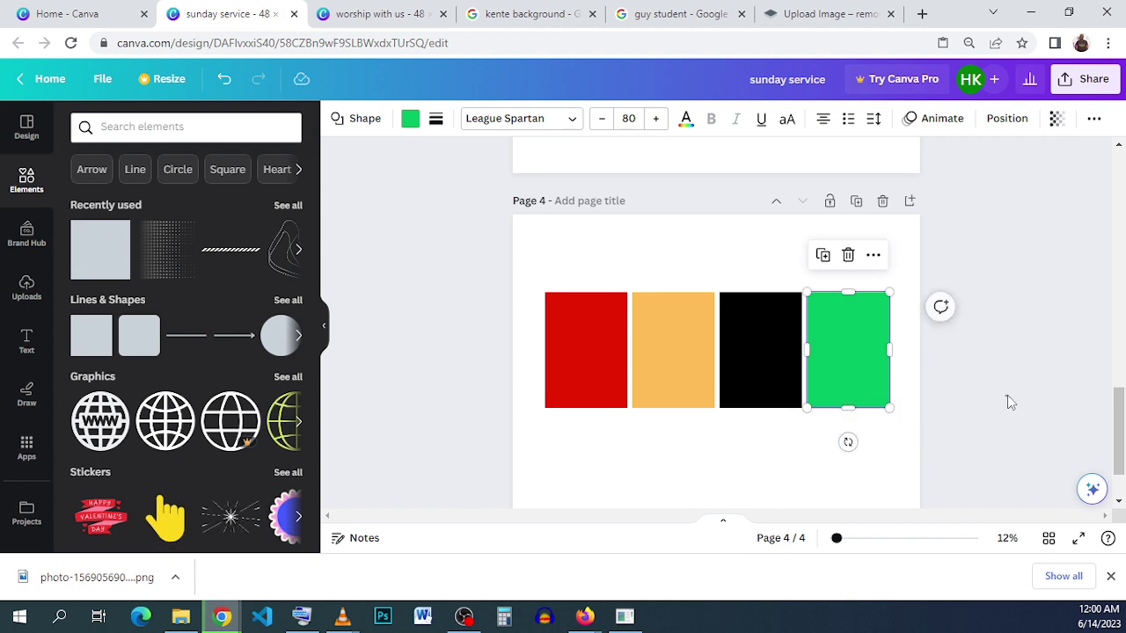
Step: Group the four coloured rectangles on page 4 again
left_click_drag(1012, 376, 598, 312)
left_click(678, 254)
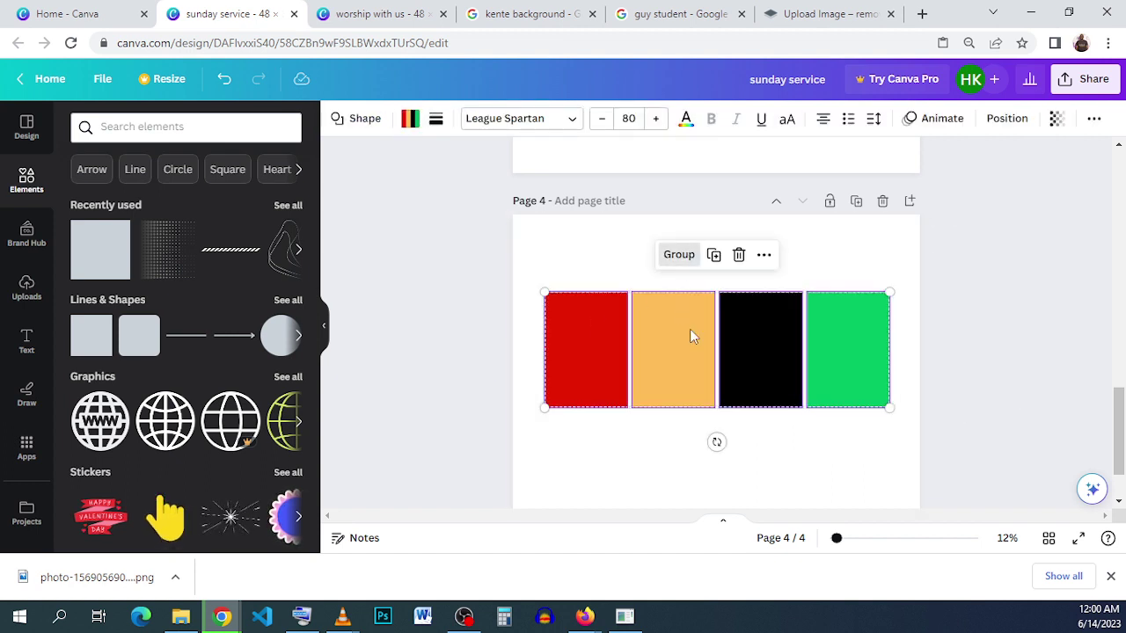
right_click(705, 353)
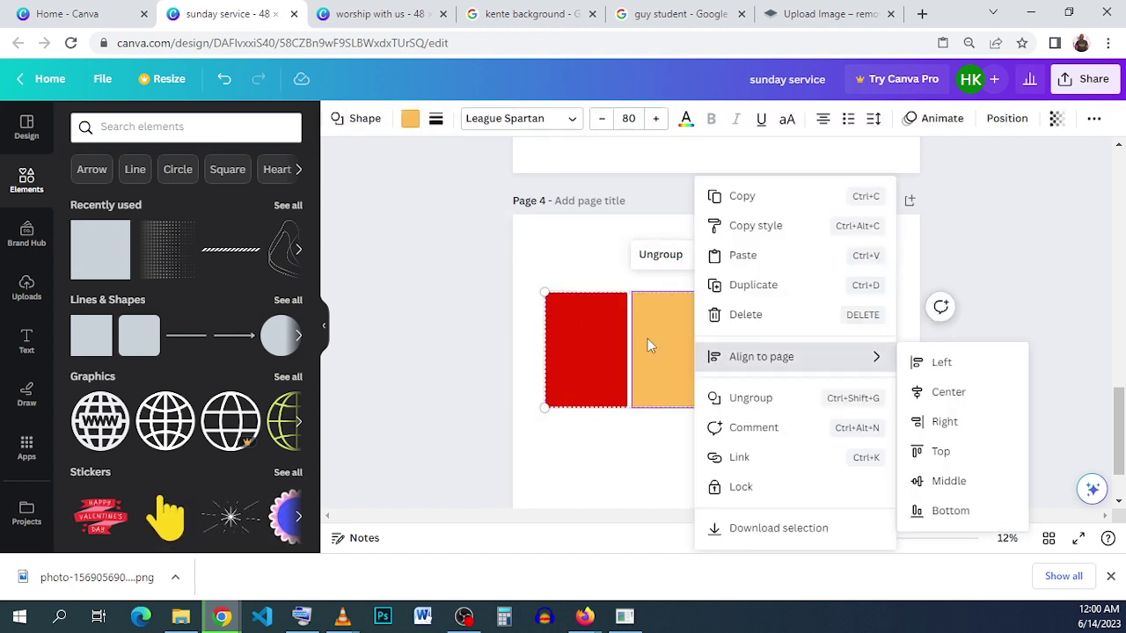
left_click(647, 339)
Step: Move the grouped rectangles from page 4 to page 2, placing them across the upper part of the white panel
left_click_drag(648, 339, 650, 139)
left_click_drag(668, 176, 690, 189)
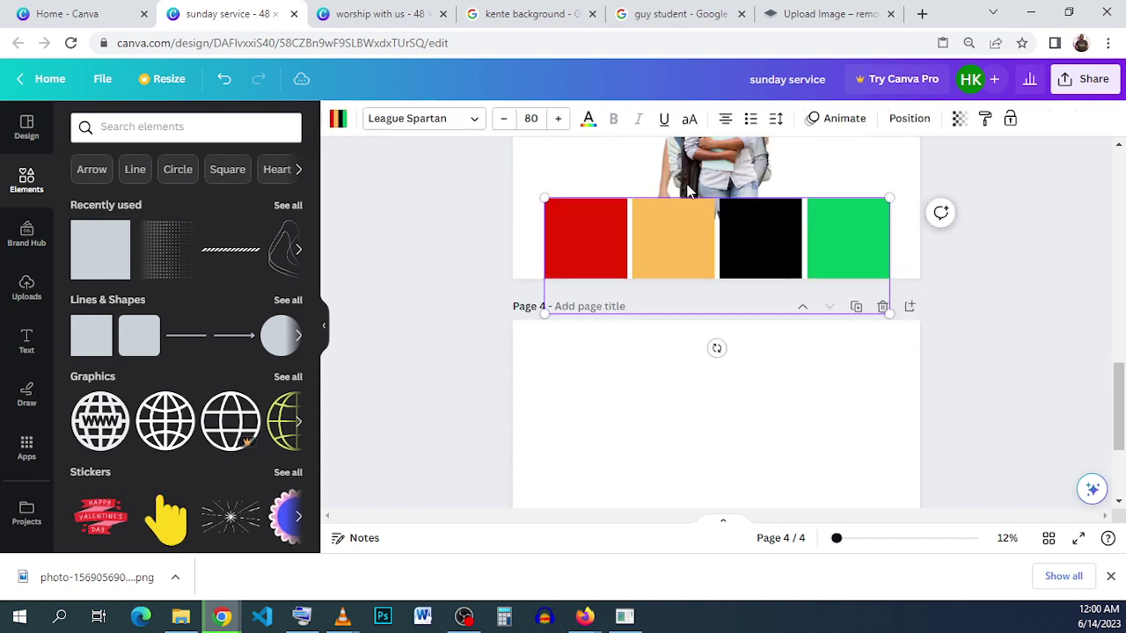
left_click_drag(659, 445, 664, 218)
scroll(684, 250, "up", 3)
left_click_drag(680, 405, 674, 188)
scroll(655, 255, "up", 3)
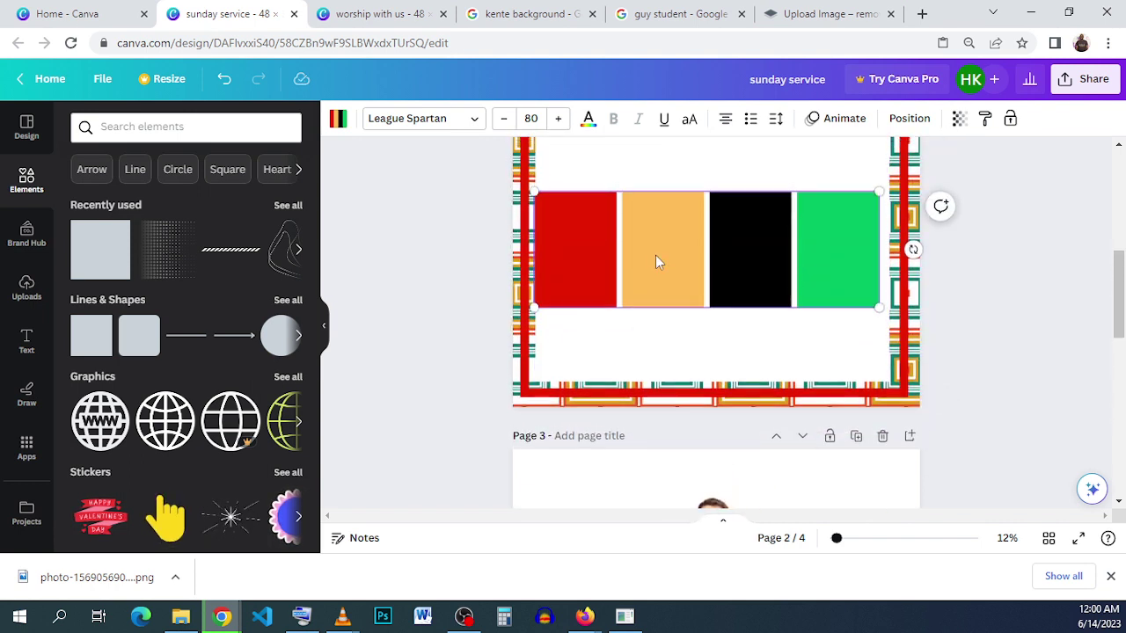
left_click_drag(634, 341, 639, 283)
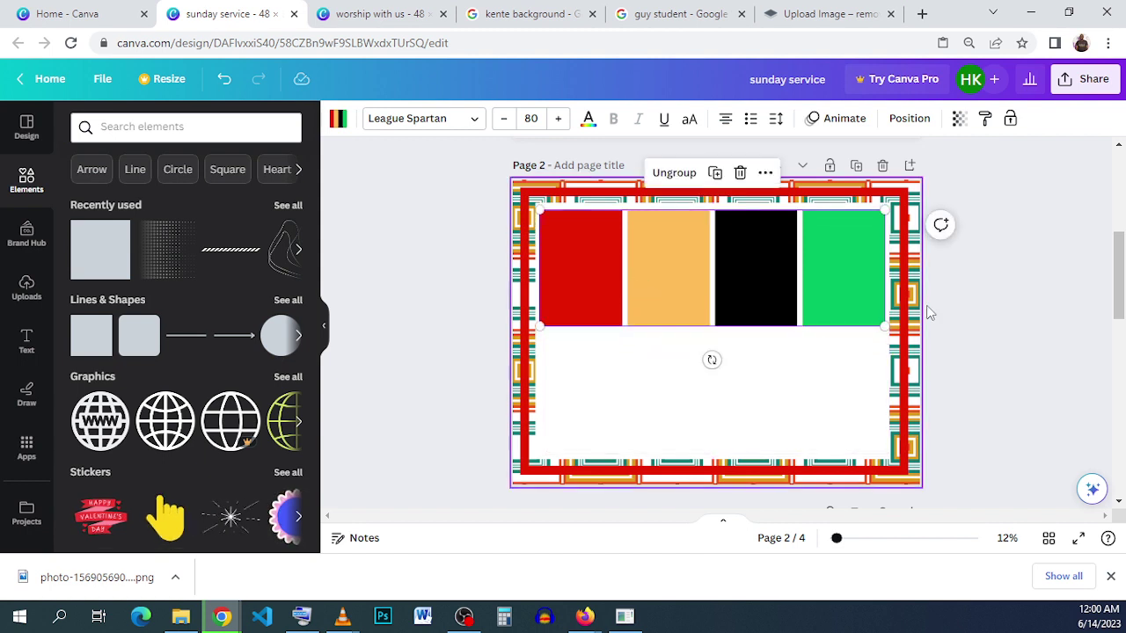
left_click(997, 281)
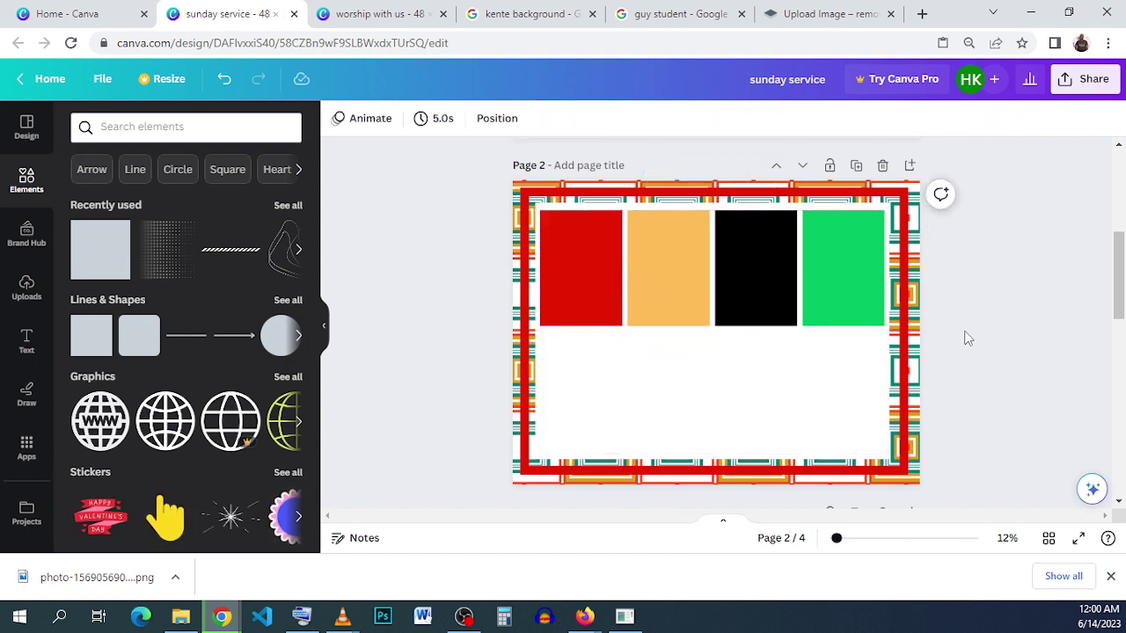
Step: Examine the student photos on the reference flyer, the guy student image results and the remove.bg upload page
scroll(753, 385, "down", 2)
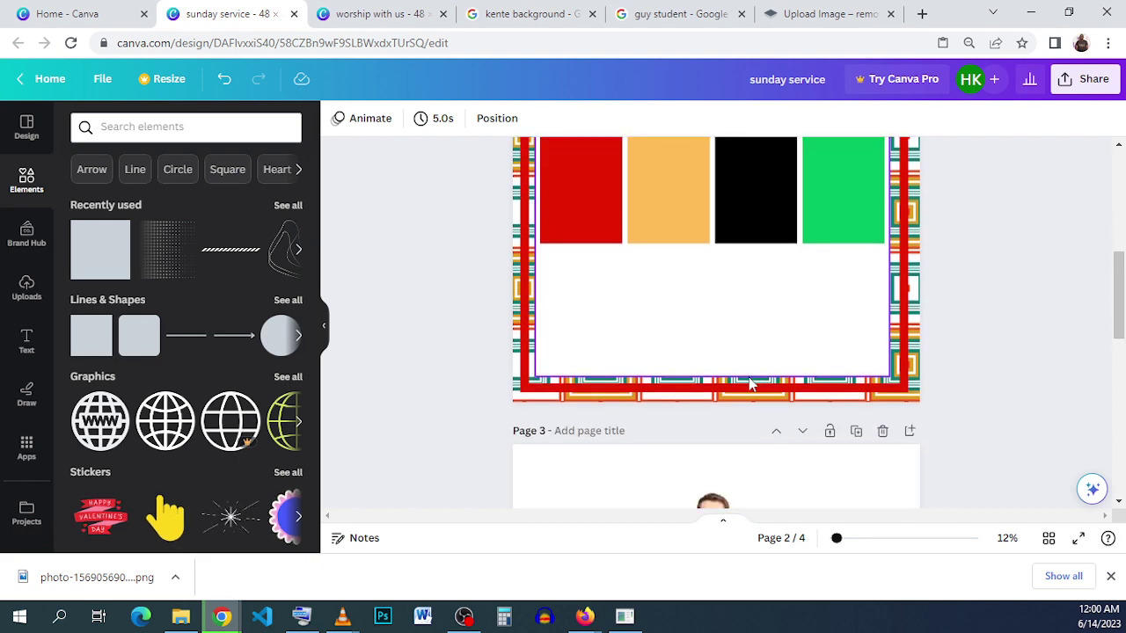
left_click(374, 13)
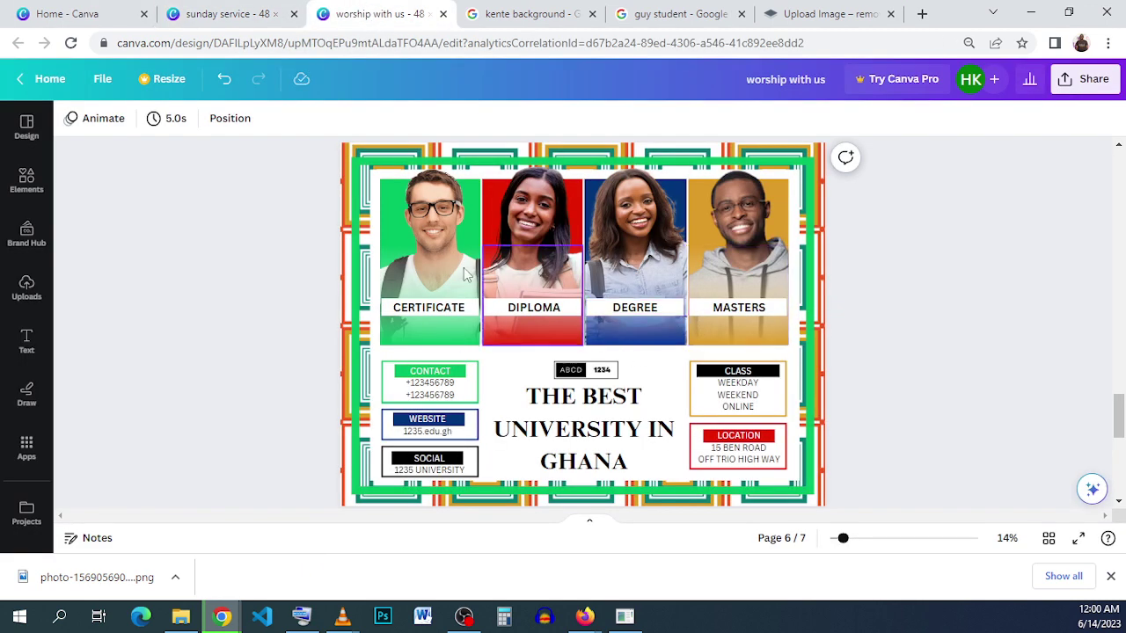
left_click(187, 20)
left_click(688, 18)
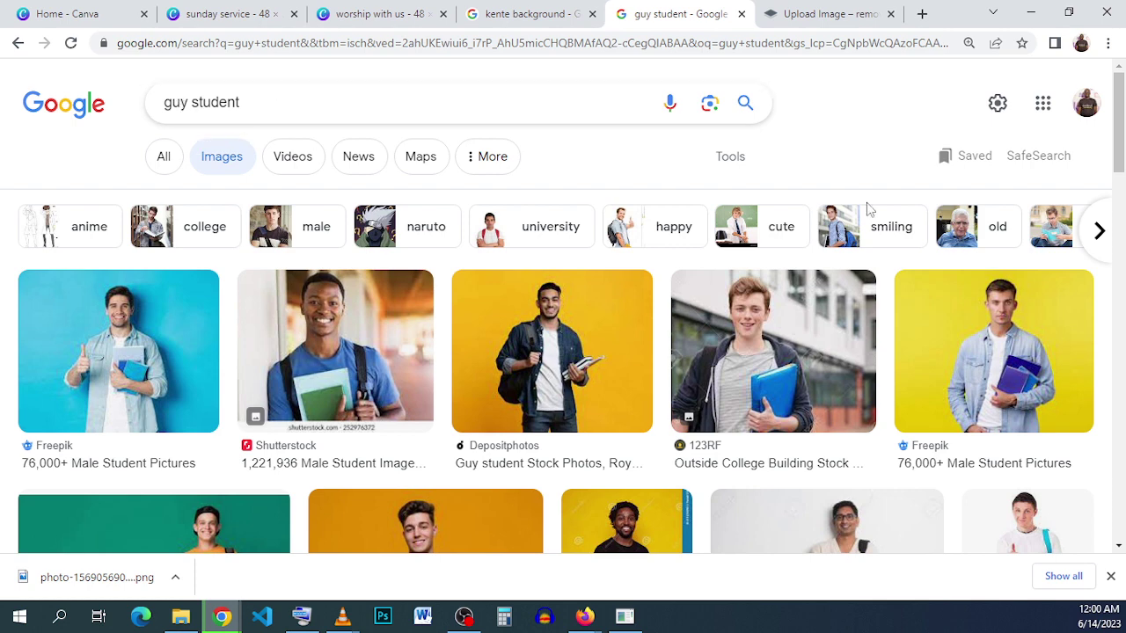
scroll(792, 334, "down", 1)
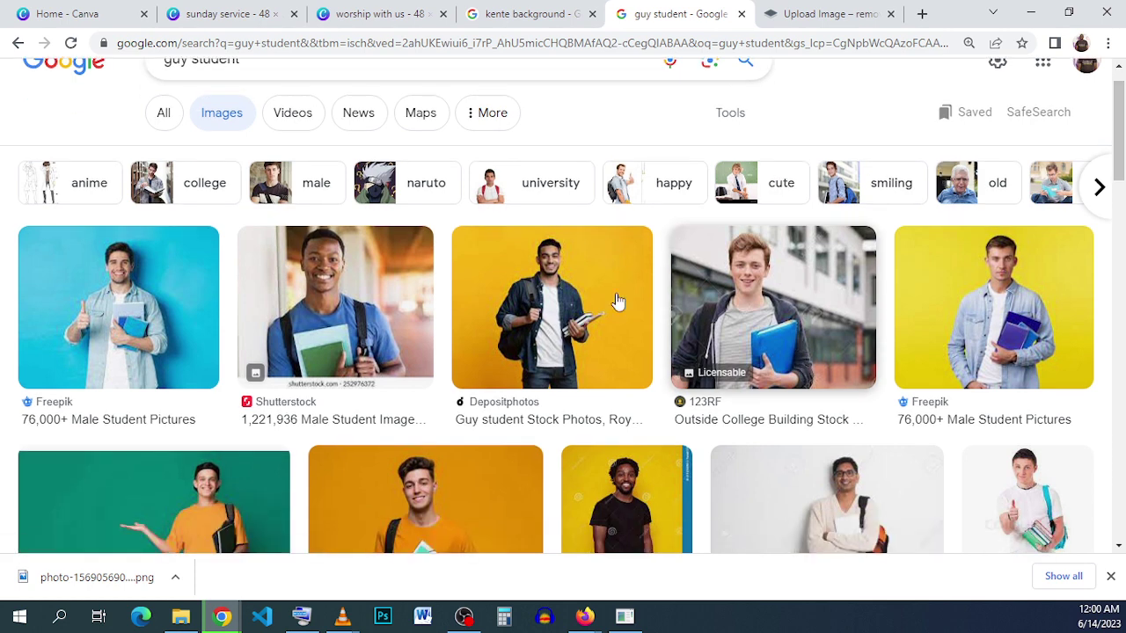
scroll(617, 301, "down", 2)
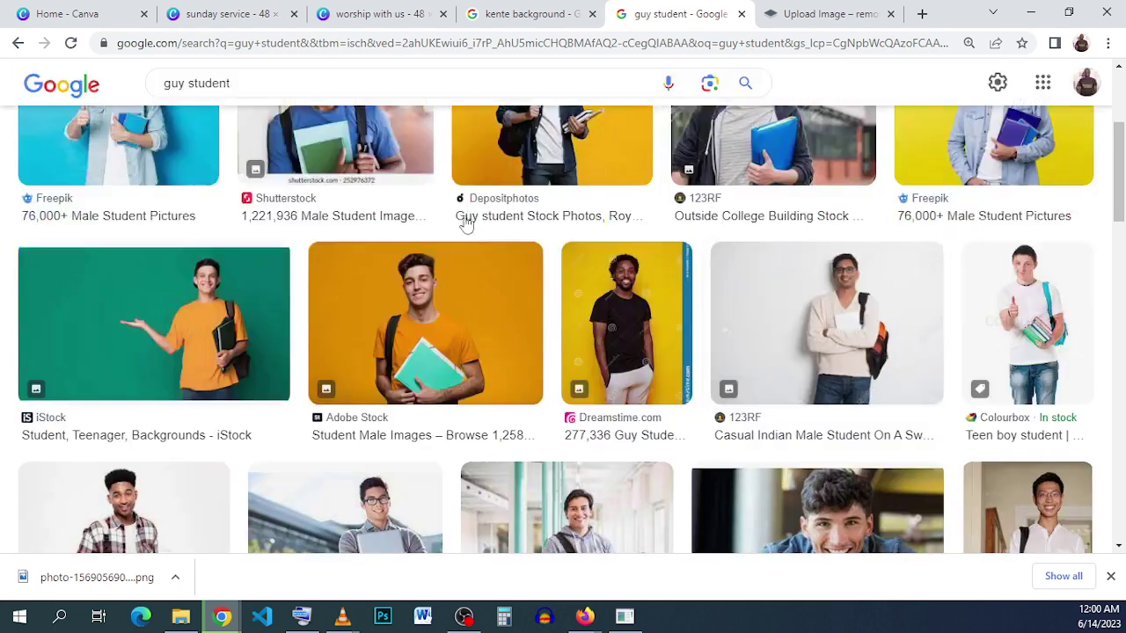
left_click(789, 7)
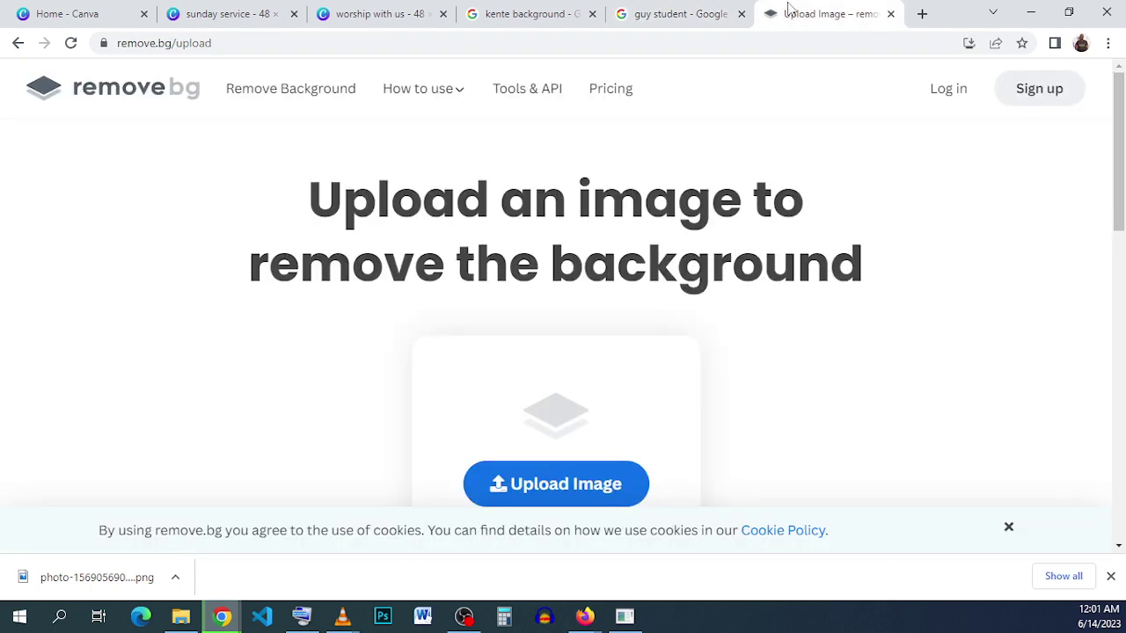
left_click(707, 18)
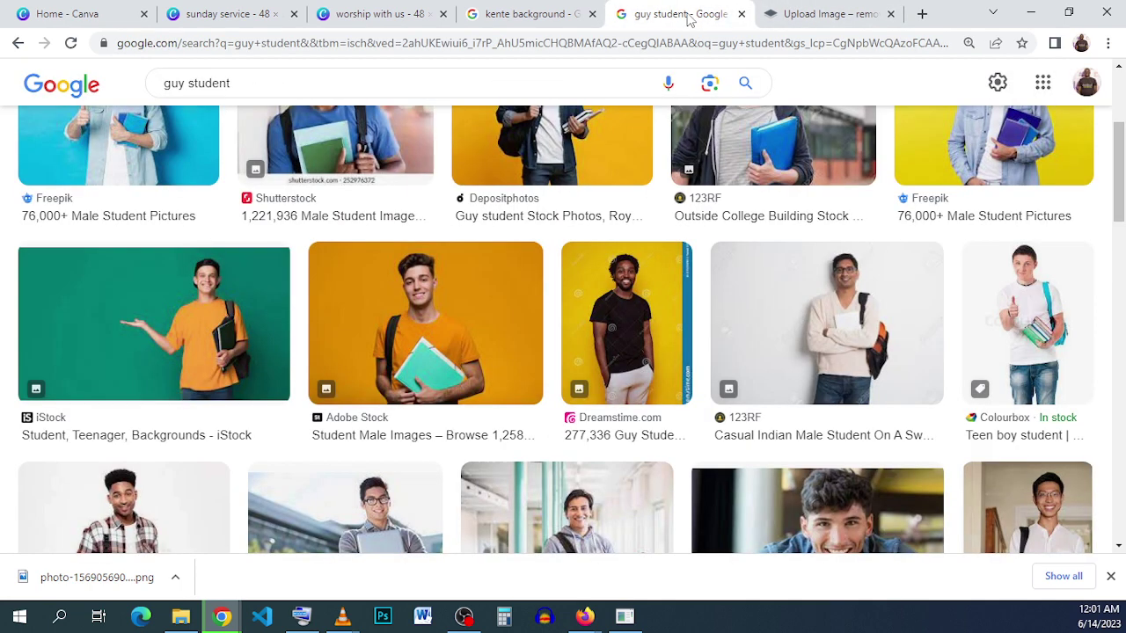
Step: Try to upload the 123RF photo of the student in a beige sweater to remove.bg
left_click(822, 319)
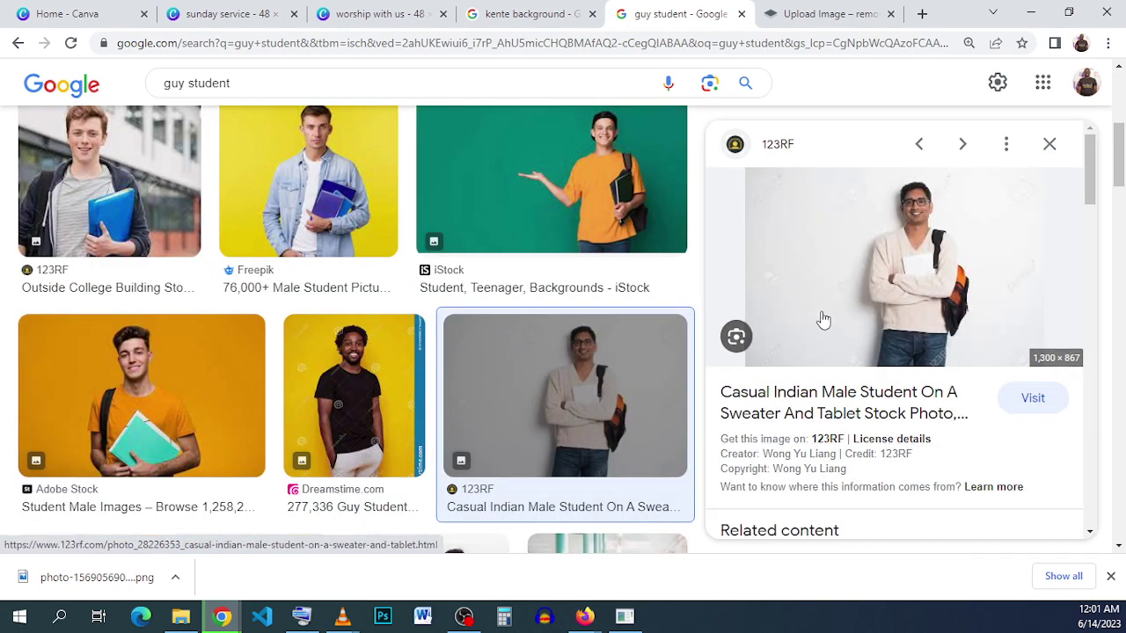
left_click_drag(826, 308, 613, 256)
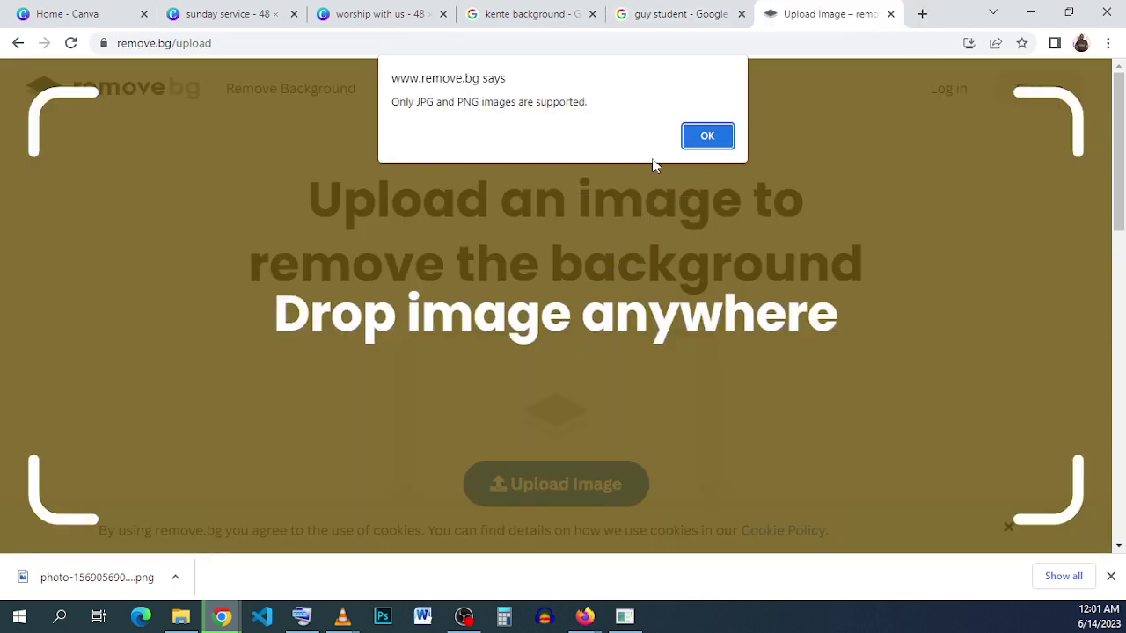
left_click(709, 136)
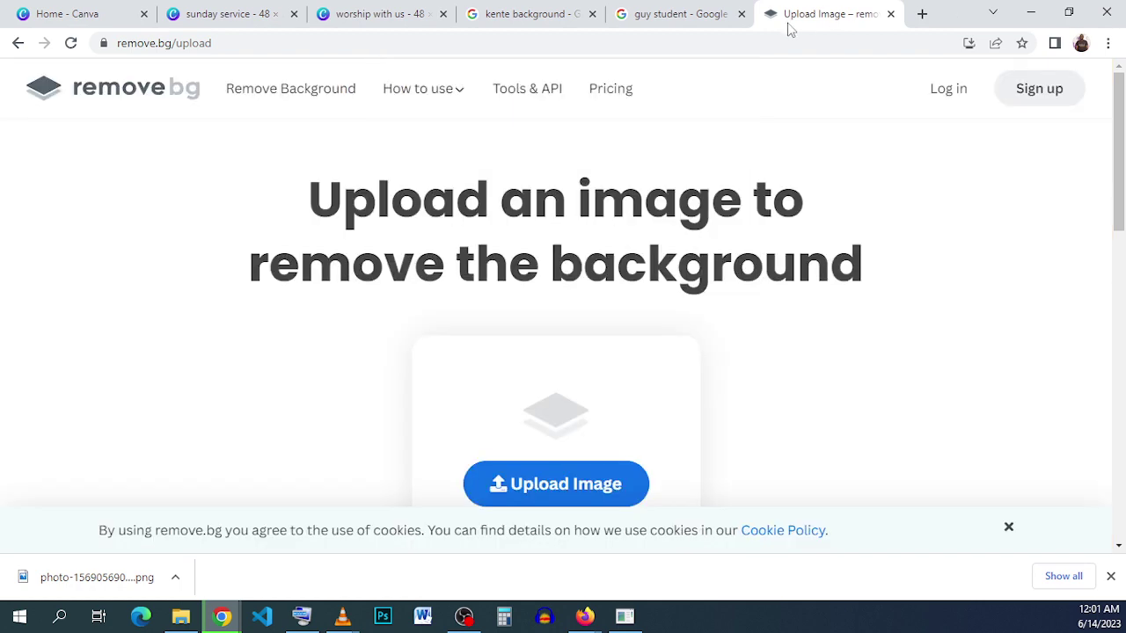
left_click(675, 15)
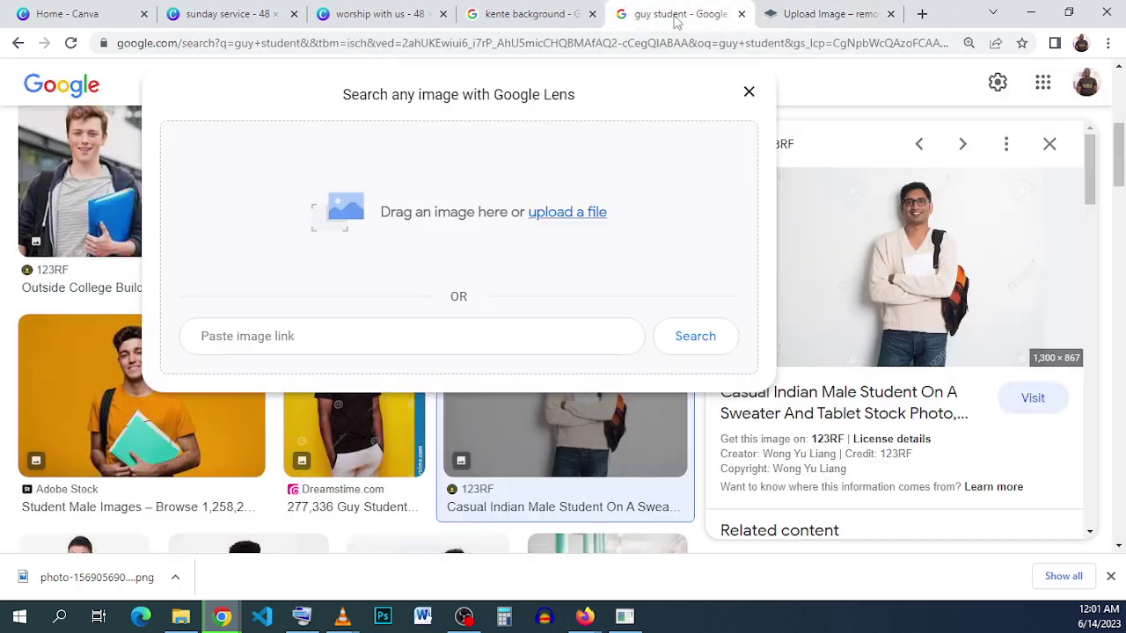
left_click(748, 91)
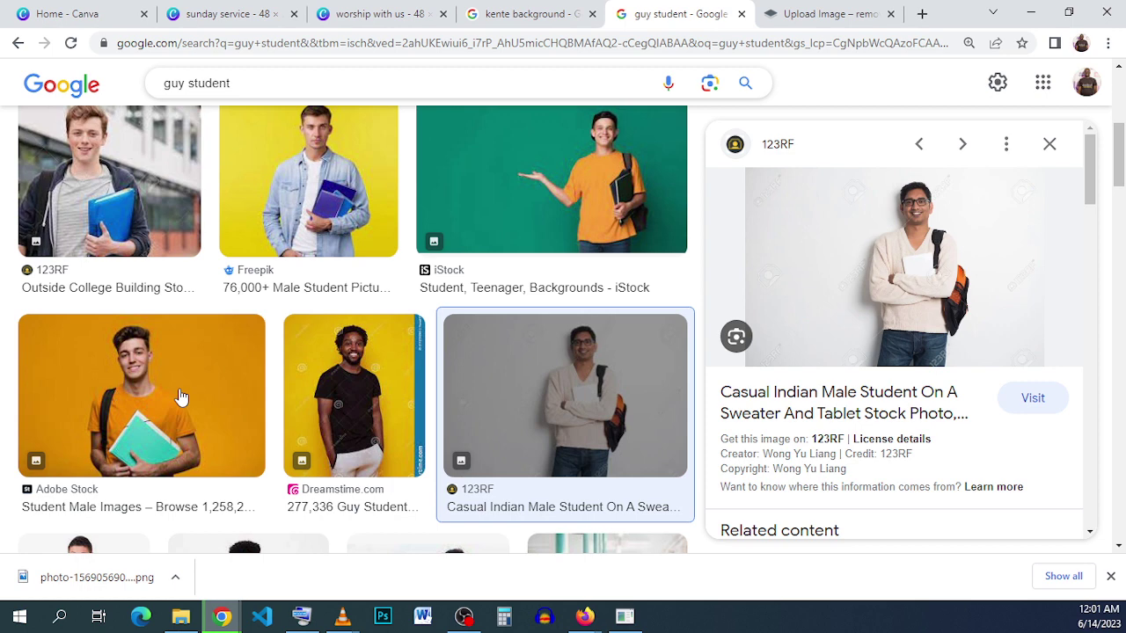
Step: Remove the background of the Adobe Stock photo of the student in an orange T-shirt with remove.bg
left_click(201, 369)
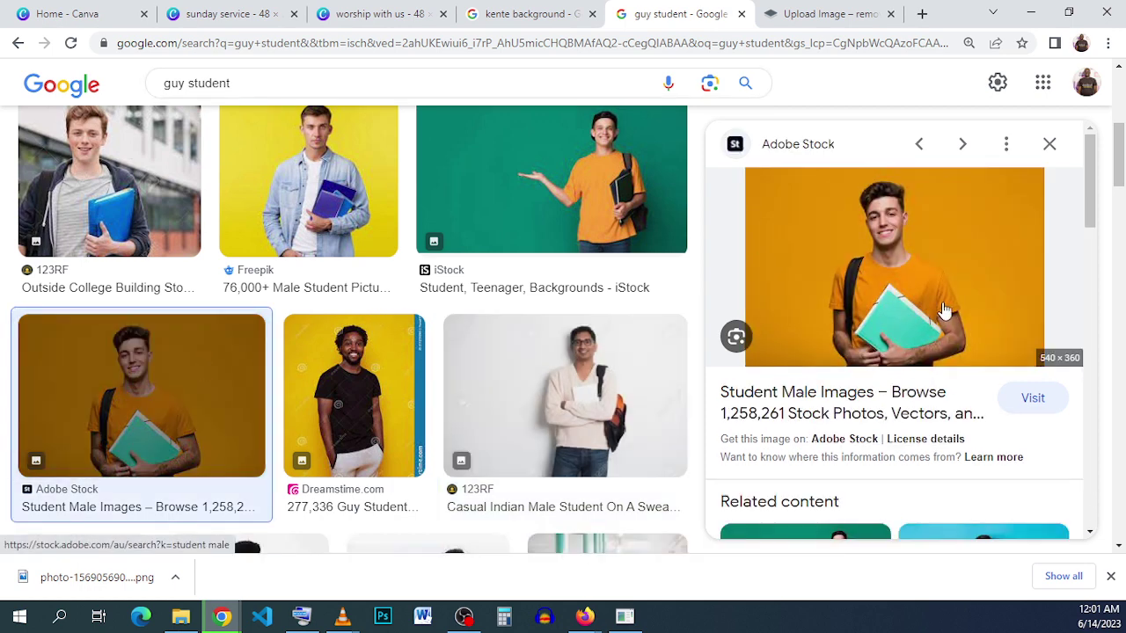
left_click_drag(943, 311, 730, 249)
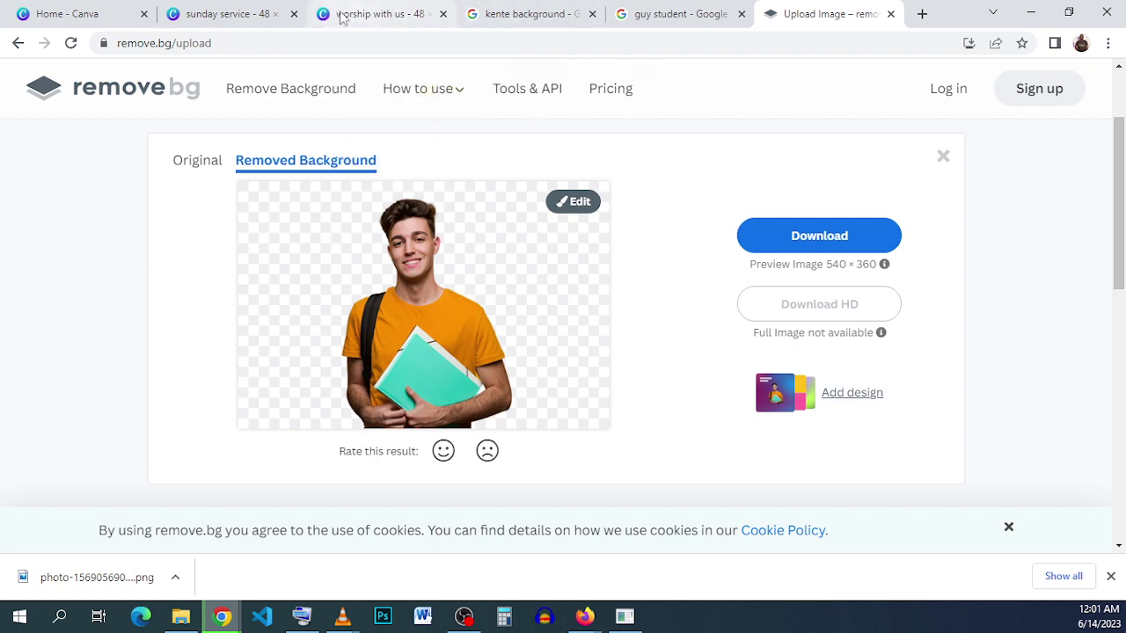
Step: Switch to the sunday service design and move the four student cutouts from page 3 onto the lower part of page 2
left_click(233, 22)
scroll(917, 417, "down", 2)
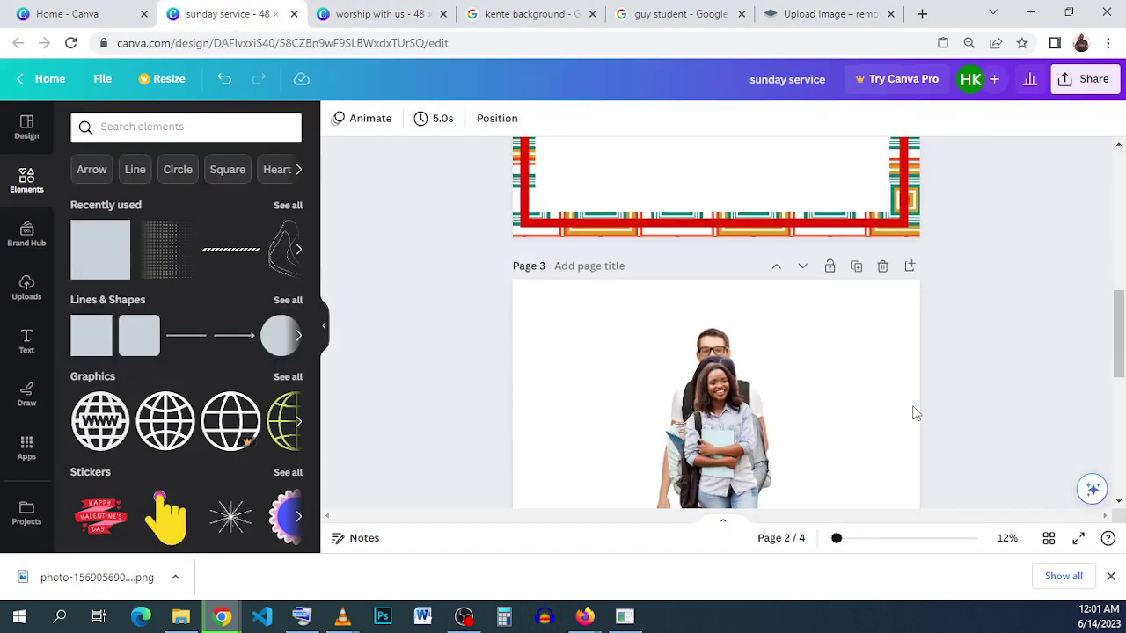
left_click(748, 419)
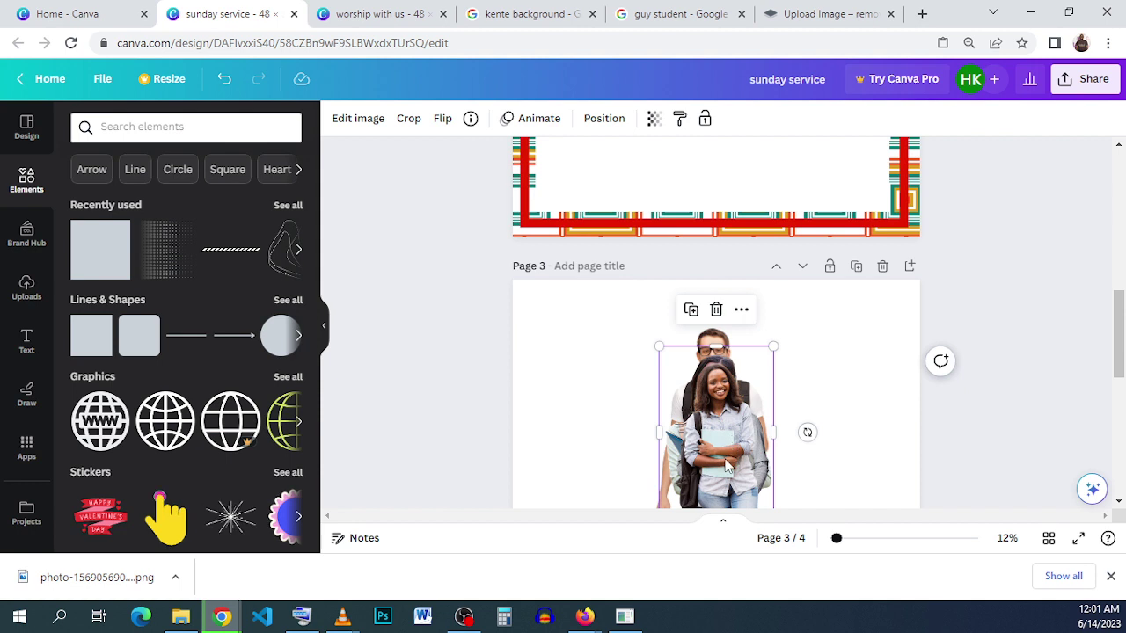
left_click_drag(729, 461, 694, 168)
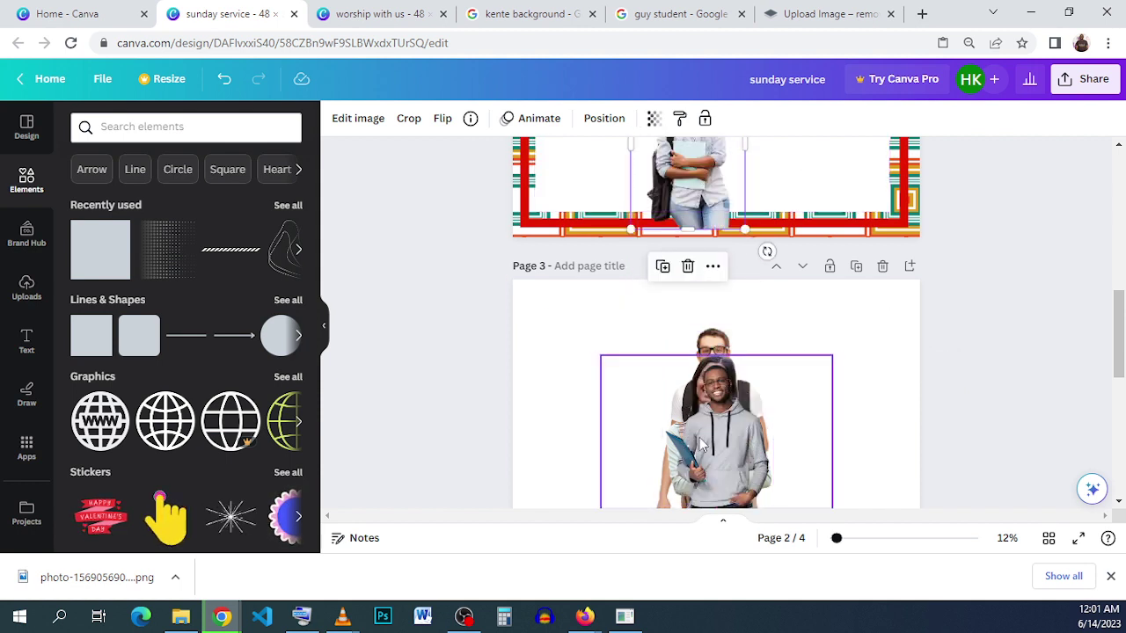
left_click_drag(735, 393, 795, 181)
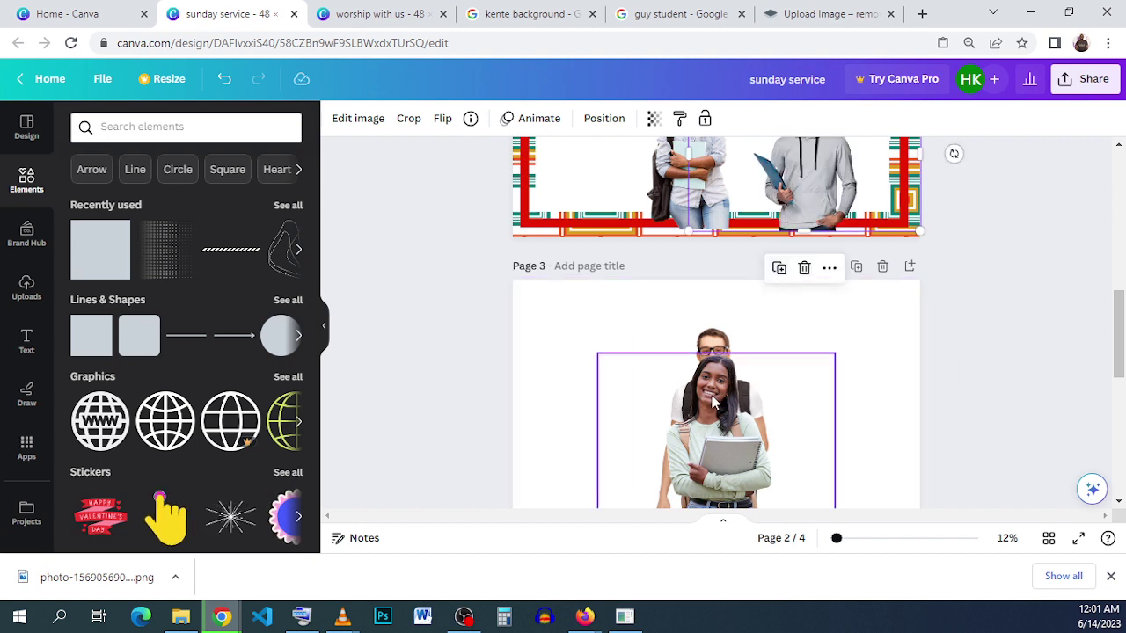
left_click_drag(701, 376, 606, 153)
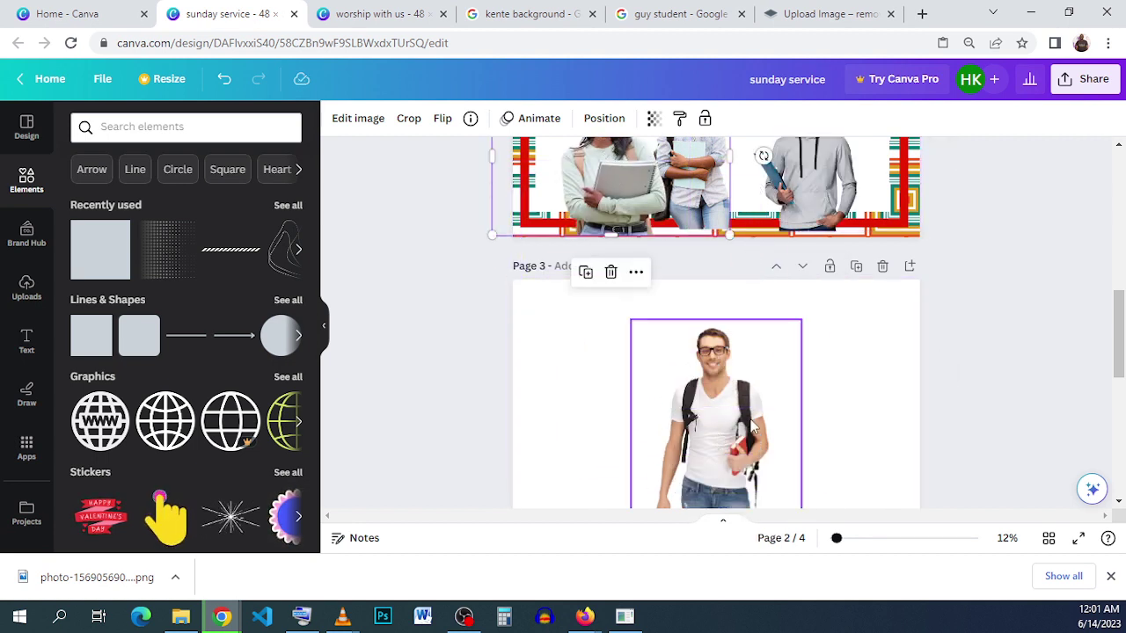
left_click(737, 436)
left_click_drag(739, 438, 769, 160)
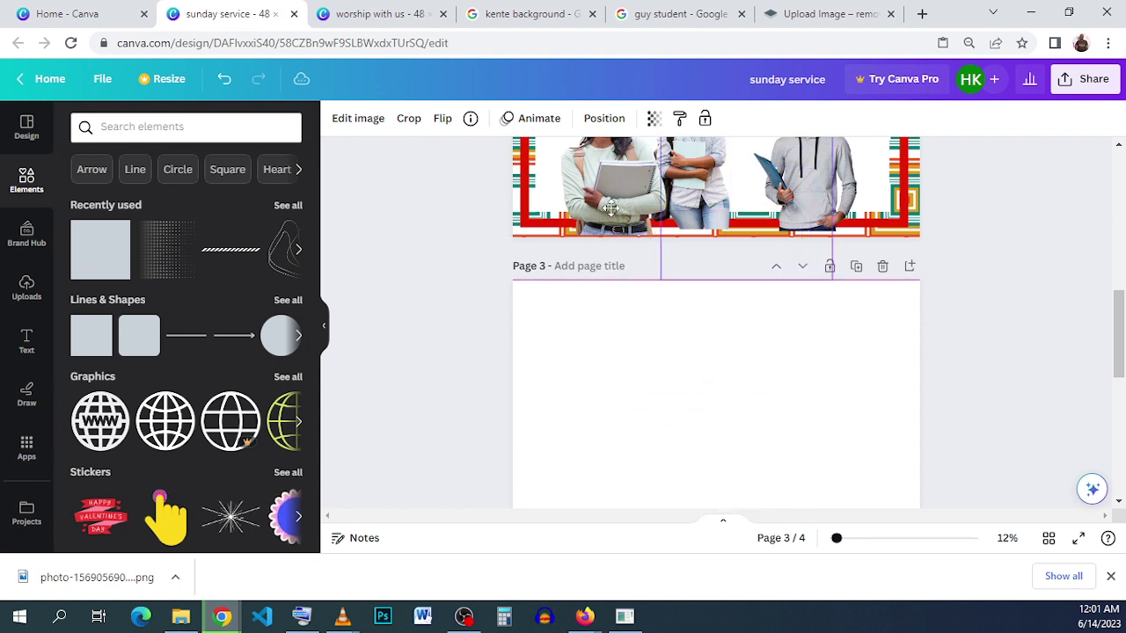
Step: Move the cutout of the woman holding the grey notebook onto the red rectangle and crop away its empty side margins
scroll(372, 319, "up", 5)
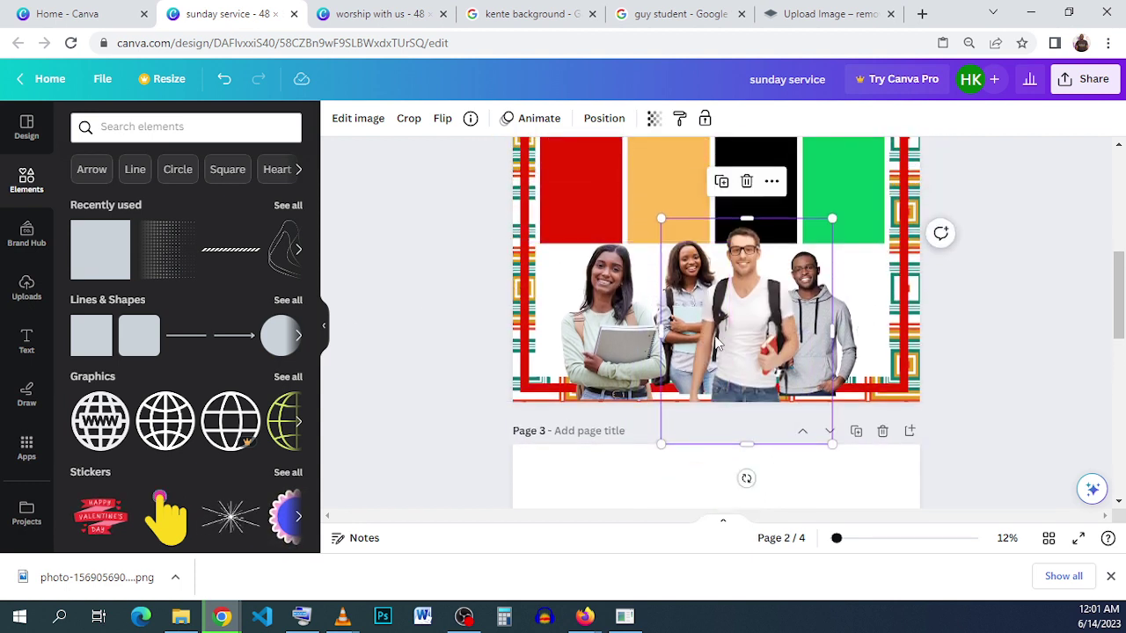
scroll(717, 343, "up", 1)
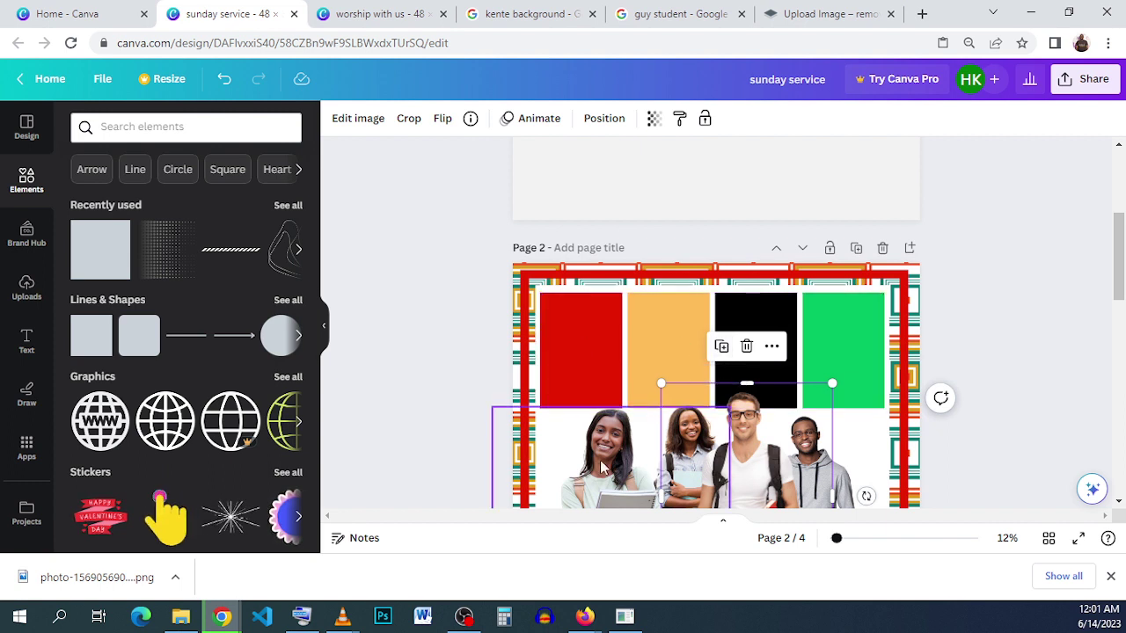
left_click_drag(582, 421, 564, 304)
left_click_drag(704, 363, 641, 363)
left_click_drag(468, 363, 536, 375)
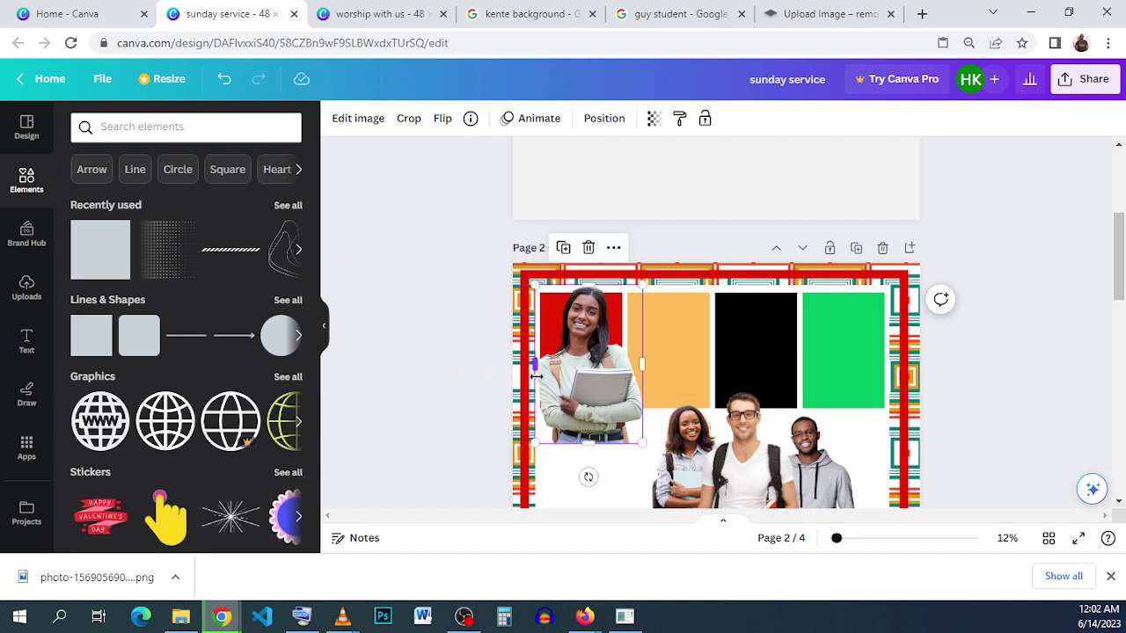
scroll(535, 375, "up", 2)
scroll(619, 479, "up", 2)
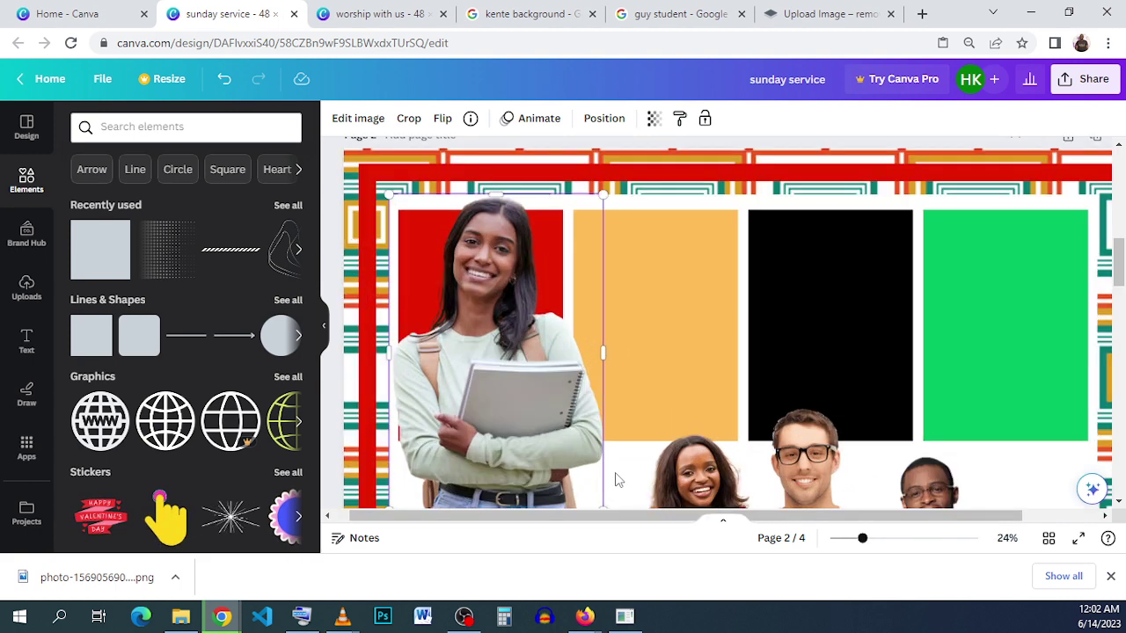